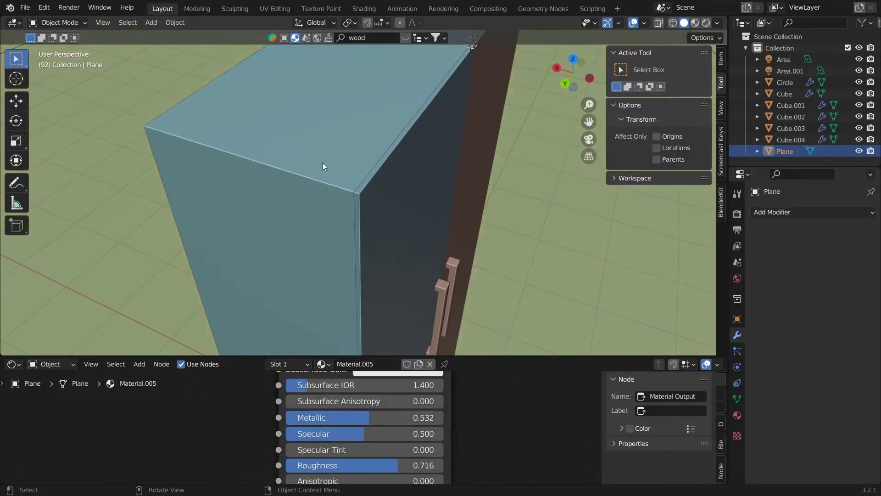
- Snap the 3D cursor to the cabinet's upper front corner beside the left door and set that door's origin to the cursor
key(Tab)
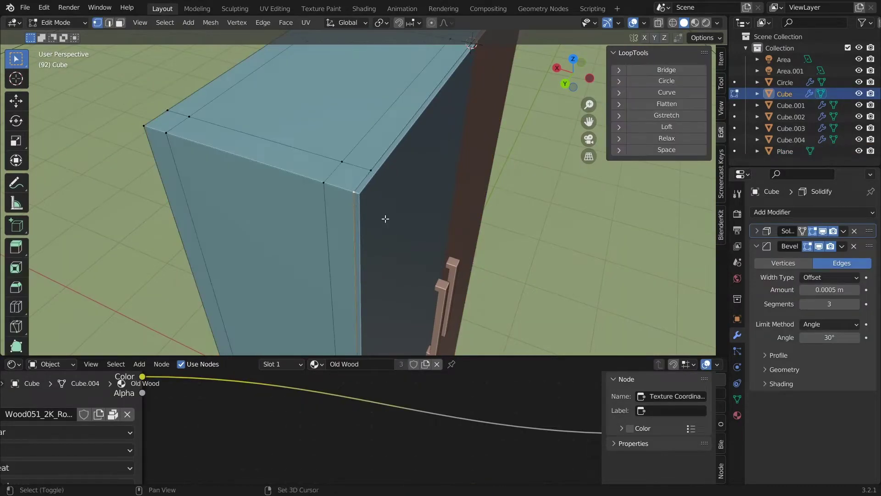
key(Tab)
click(394, 166)
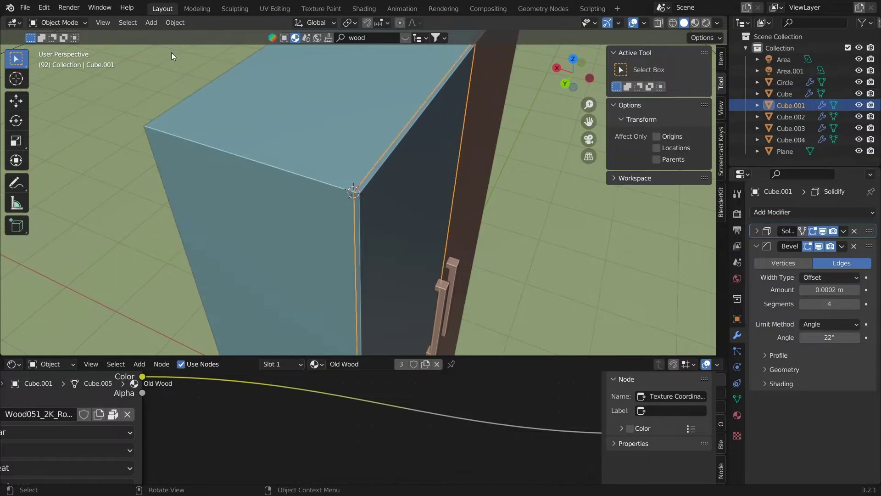
click(173, 26)
click(306, 72)
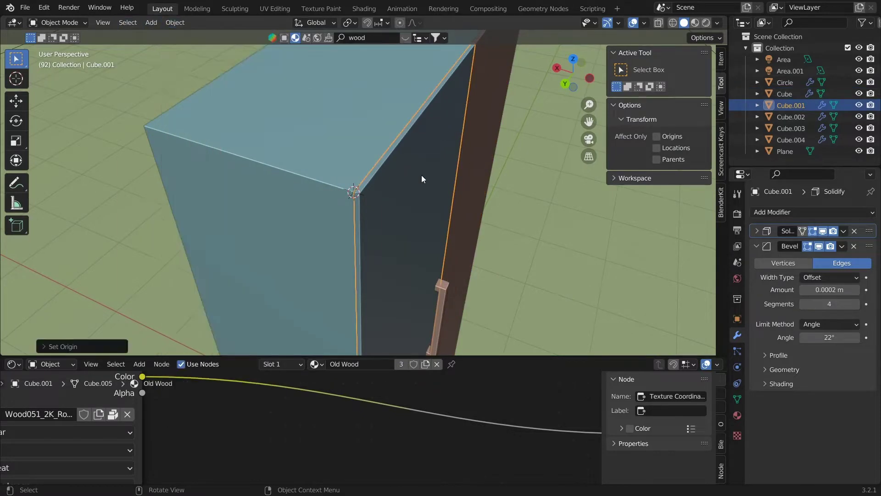
- Snap the 3D cursor to the cabinet's upper front corner beside the right door and set that door's origin to the cursor
middle_drag(422, 177, 322, 193)
click(408, 158)
key(Tab)
middle_drag(413, 178, 397, 160)
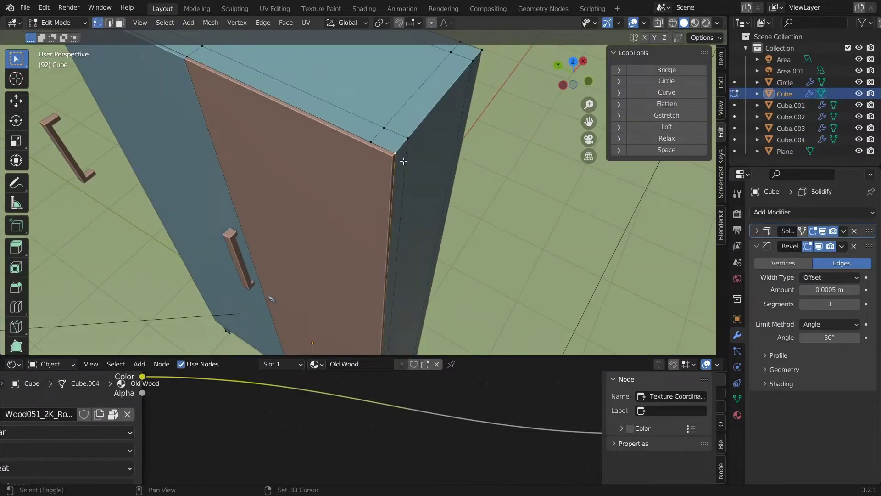
key(shift+s)
click(398, 220)
key(Tab)
click(370, 200)
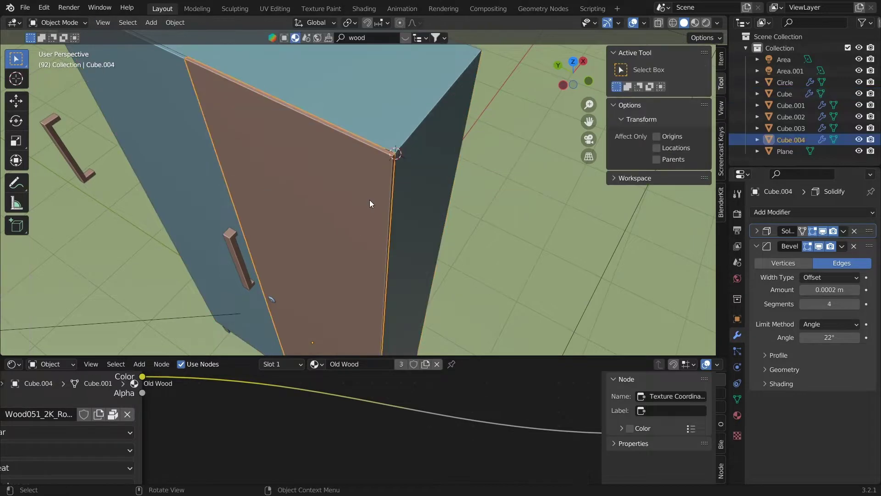
click(174, 24)
mouse_move(209, 50)
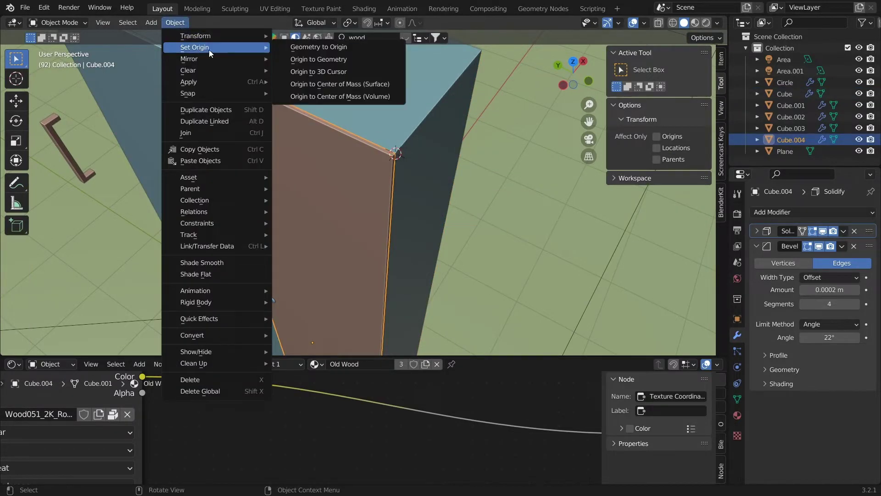
click(307, 72)
middle_drag(307, 73, 280, 181)
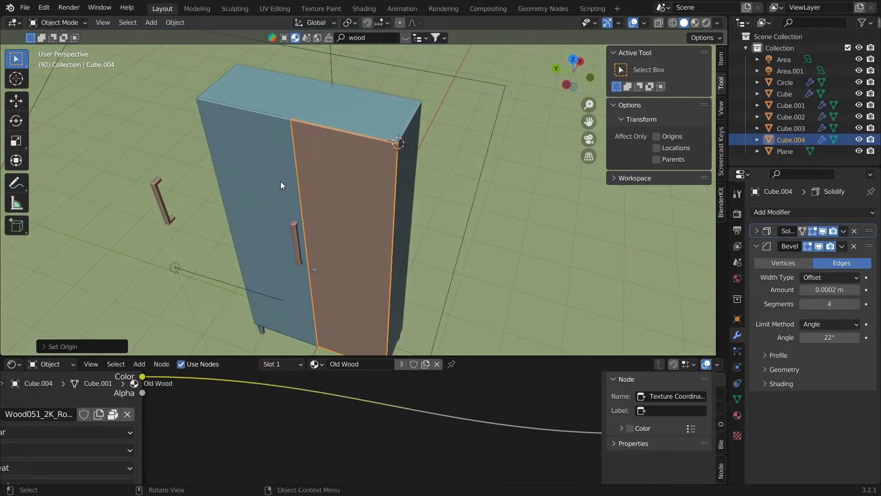
- Set the cabinet body (Cube) as the mirror object of the door handle and apply its Mirror modifier
click(157, 195)
click(756, 231)
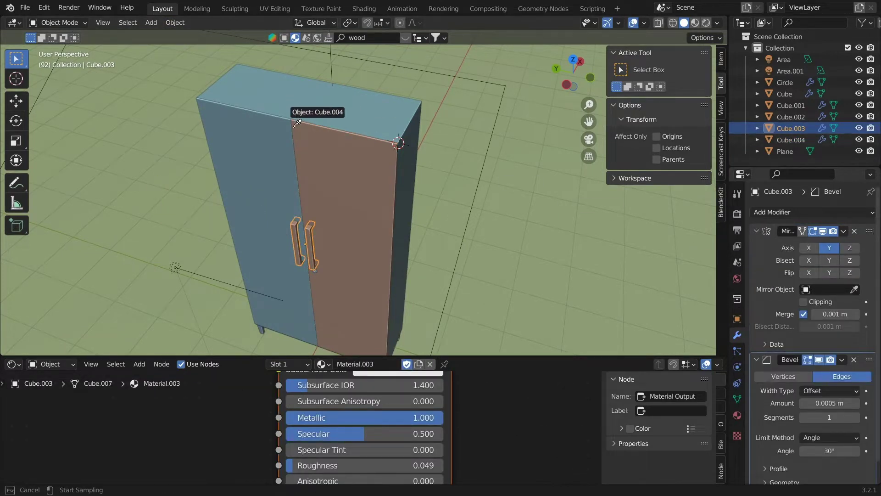
click(305, 103)
scroll(387, 171, up, 2)
middle_drag(387, 171, 439, 185)
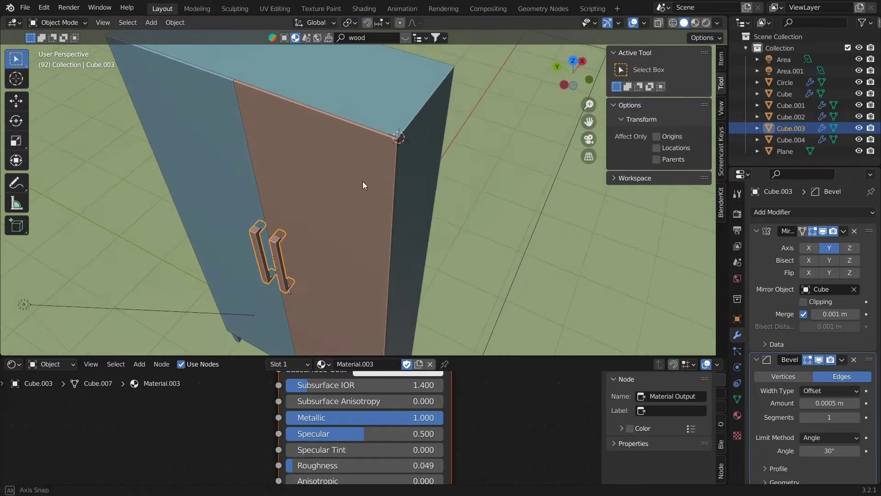
middle_drag(363, 186, 381, 189)
key(ctrl+a)
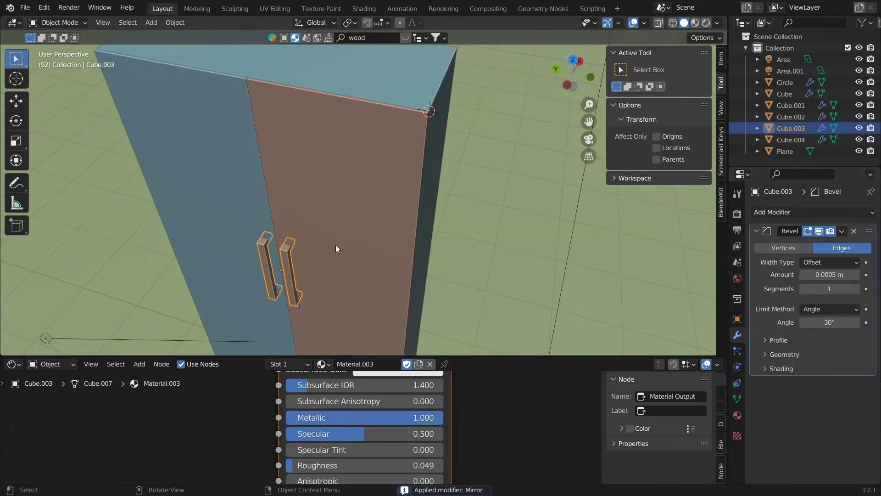
- Separate the right door's handle from the mirrored handle mesh into its own object
key(Tab)
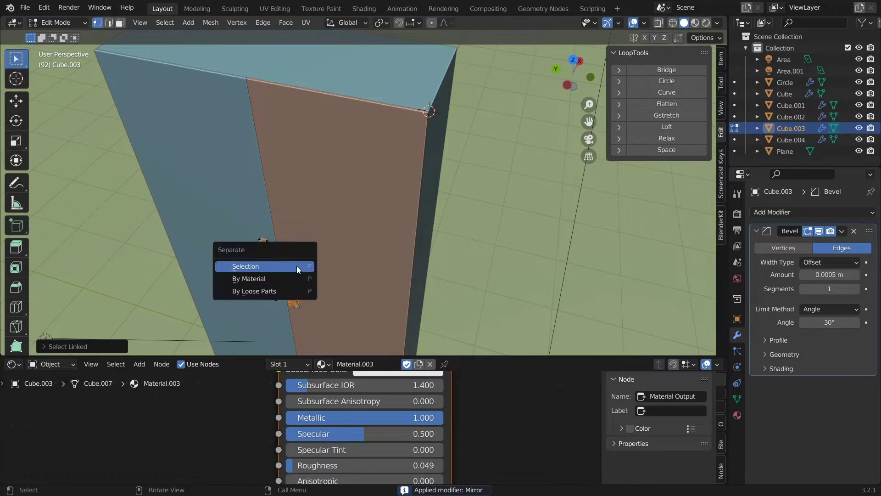
click(296, 266)
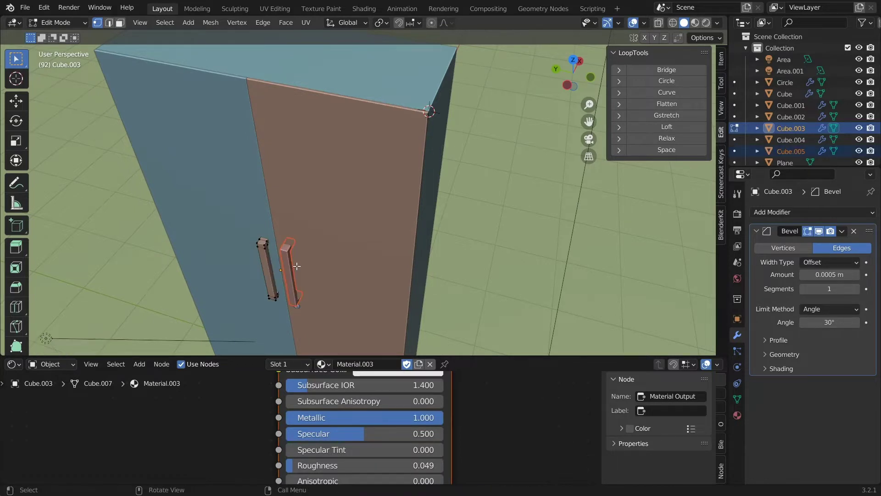
key(Tab)
- Parent the right handle and the round lock below it to the right door with Object (Keep Transform)
click(286, 261)
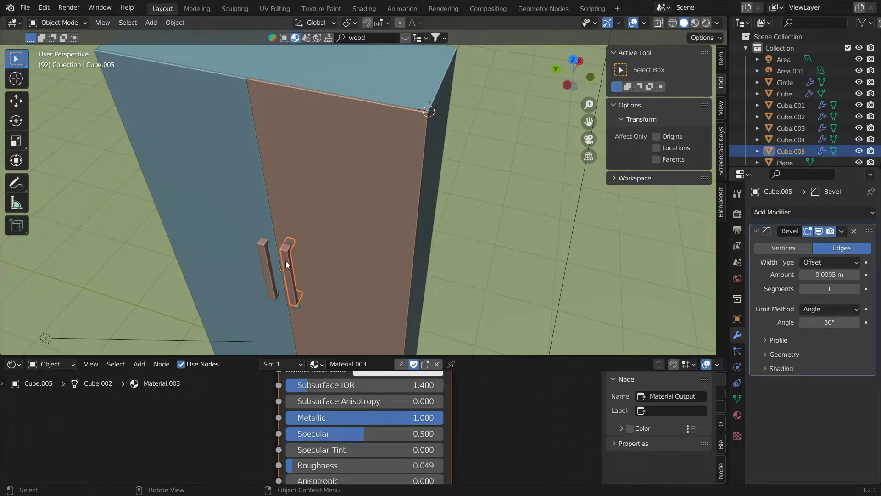
shift+click(331, 218)
middle_drag(318, 262, 294, 164)
click(294, 163)
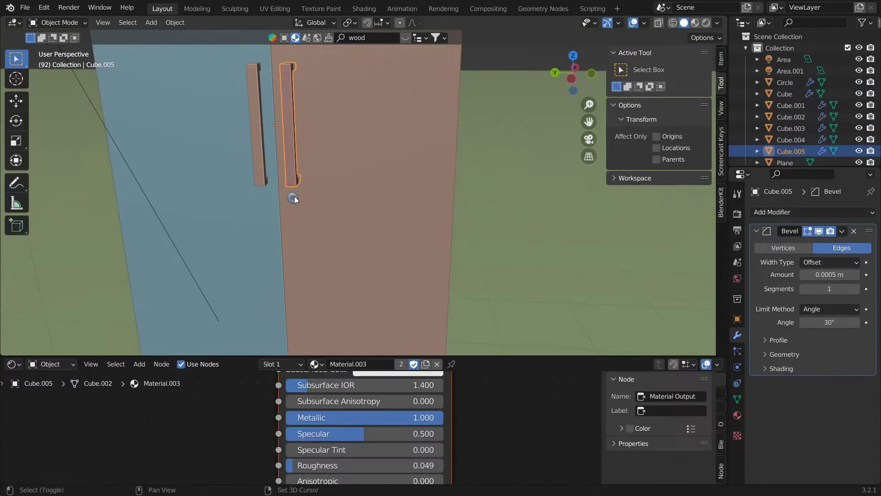
shift+click(293, 197)
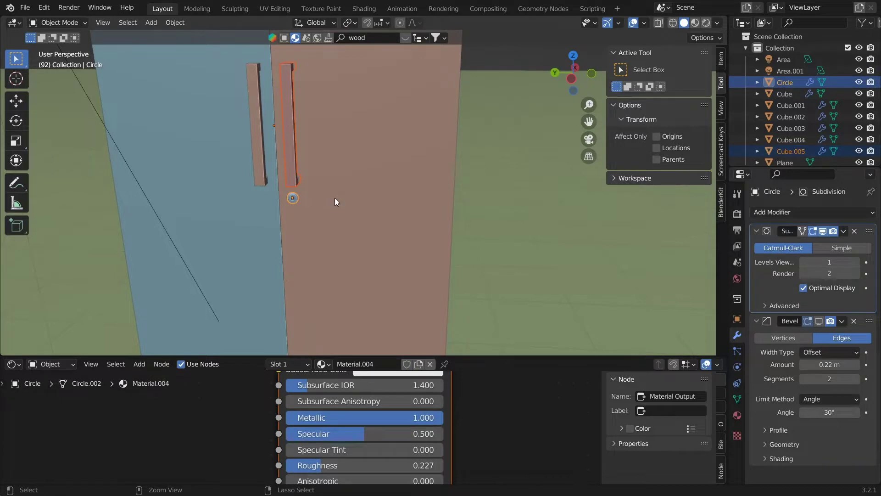
key(ctrl+space)
scroll(424, 169, down, 3)
middle_drag(423, 173, 443, 214)
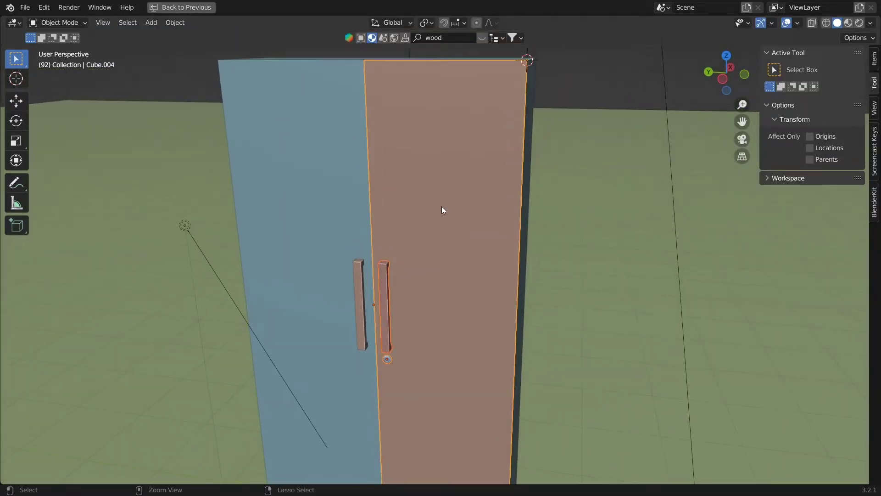
key(ctrl+p)
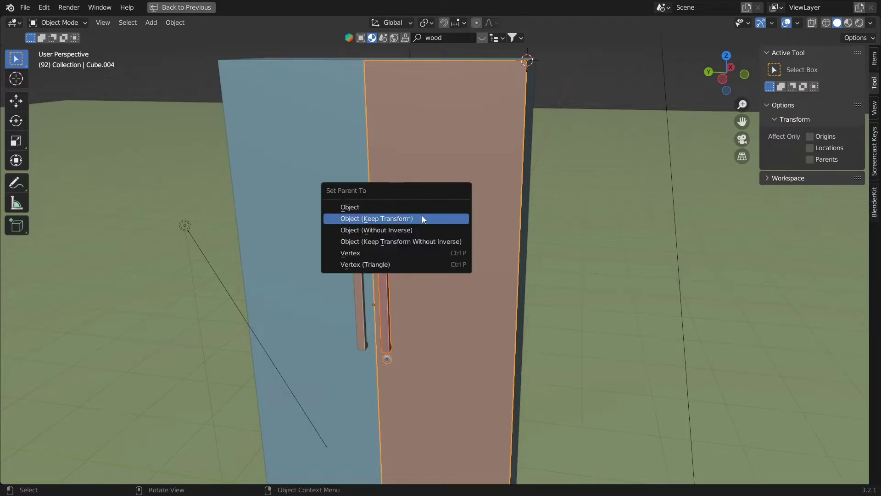
click(423, 218)
- Rotate the right door around the global Z axis so it swings outward into an open position
middle_drag(457, 193, 484, 210)
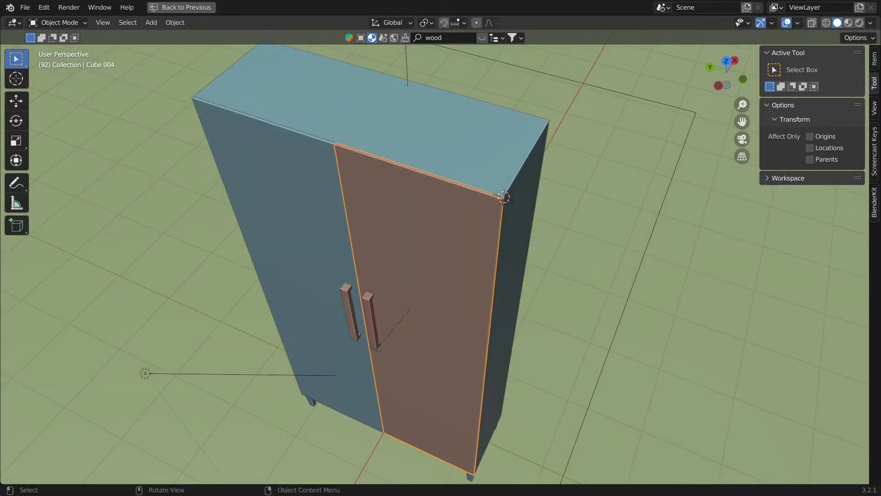
key(r)
key(z)
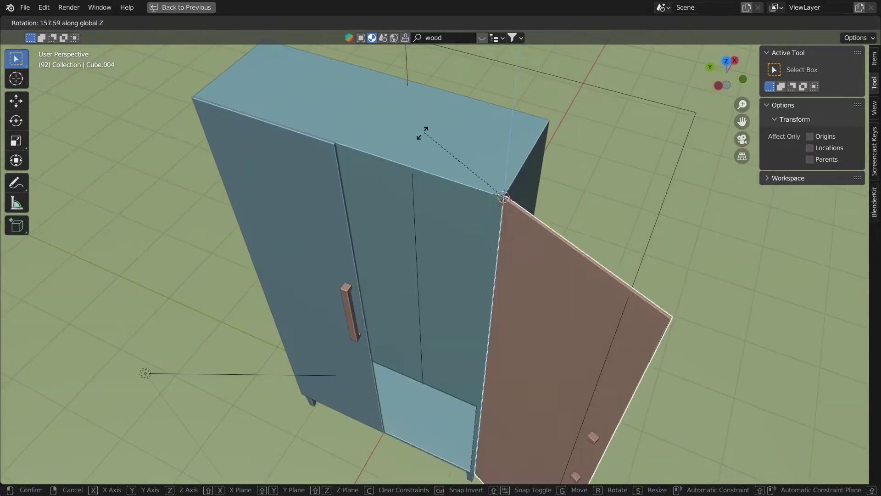
click(482, 120)
- Parent the remaining door handle to the left door
middle_drag(337, 203, 366, 203)
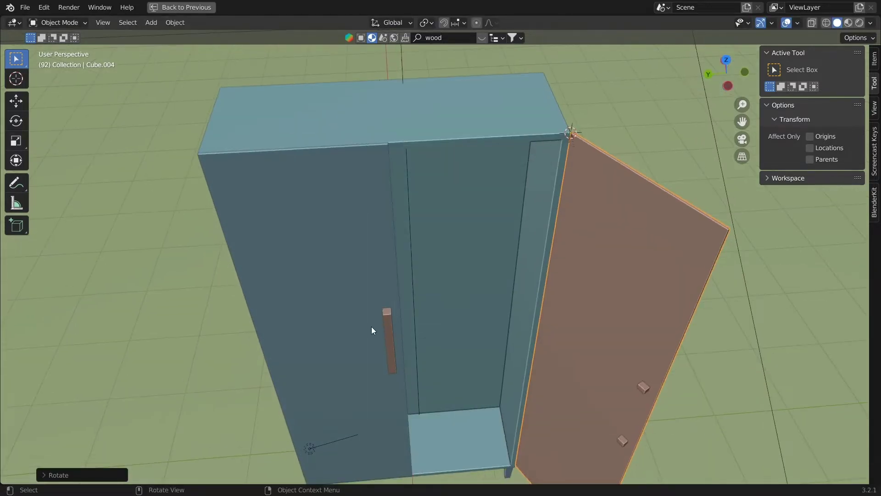
click(389, 321)
shift+click(363, 265)
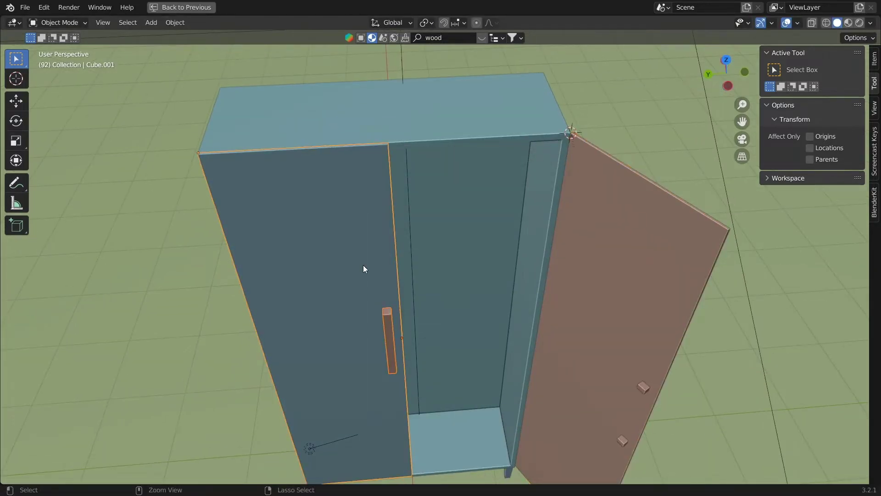
key(ctrl+p)
click(362, 265)
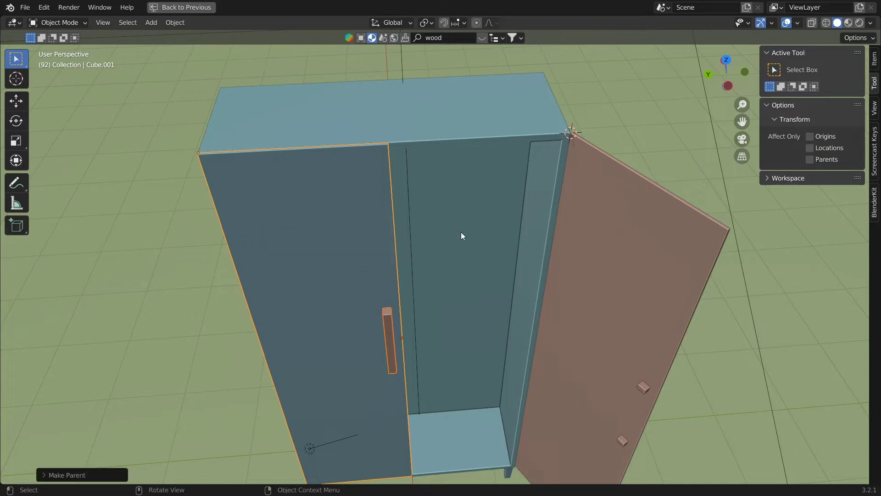
- Rotate the left door around the global Z axis so it swings outward into an open position
key(r)
key(z)
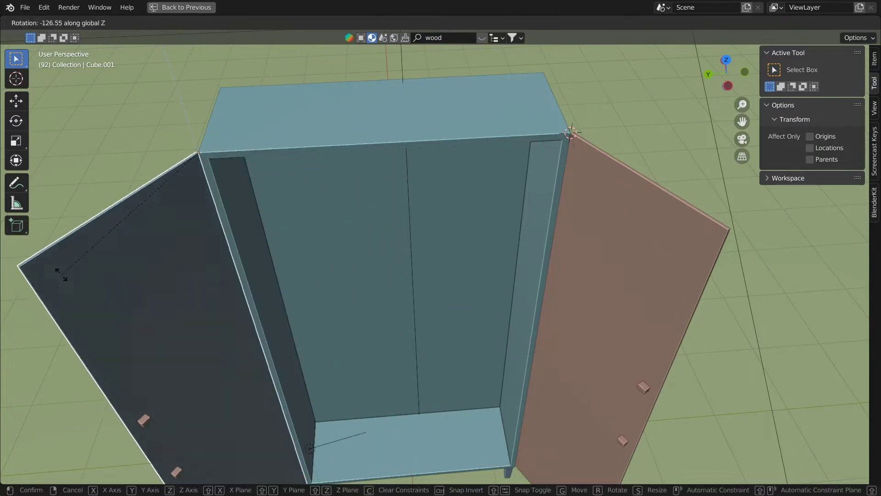
click(442, 331)
- Slide the two end faces of the right handle's mounts along their edges until they no longer protrude inside the door
shift+middle_drag(562, 356, 475, 298)
scroll(475, 298, up, 2)
click(552, 332)
key(Tab)
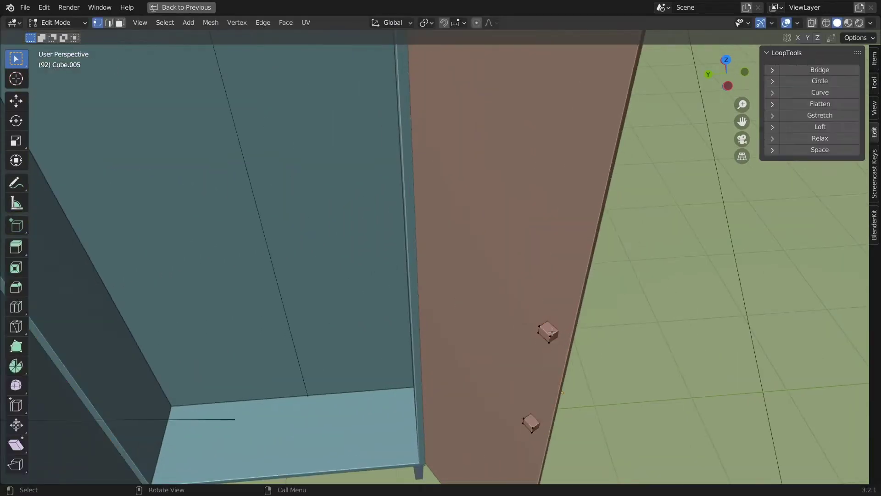
scroll(532, 317, up, 4)
shift+middle_drag(532, 306, 523, 290)
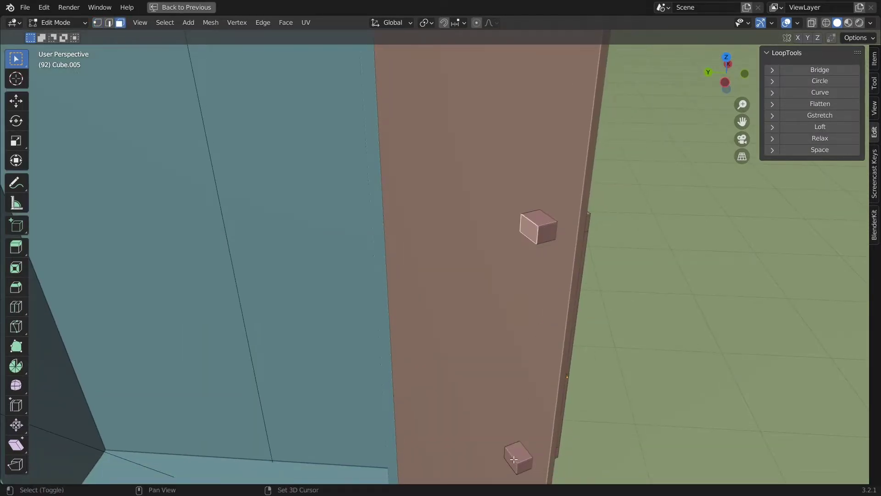
shift+click(513, 459)
shift+middle_drag(527, 436, 509, 426)
key(g)
key(g)
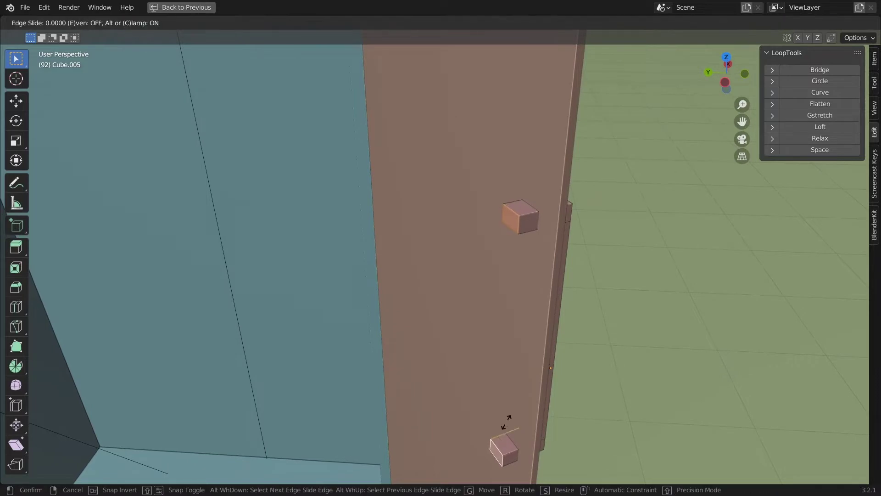
click(514, 415)
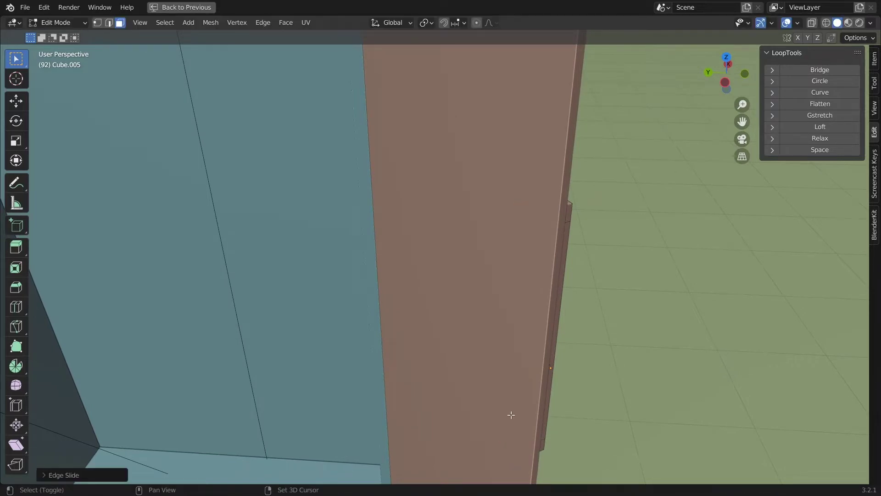
- Slide the end faces of the left handle's mounts along their edges so they no longer protrude through the left door
scroll(510, 415, down, 4)
middle_drag(464, 400, 431, 391)
shift+middle_drag(335, 360, 209, 226)
key(Tab)
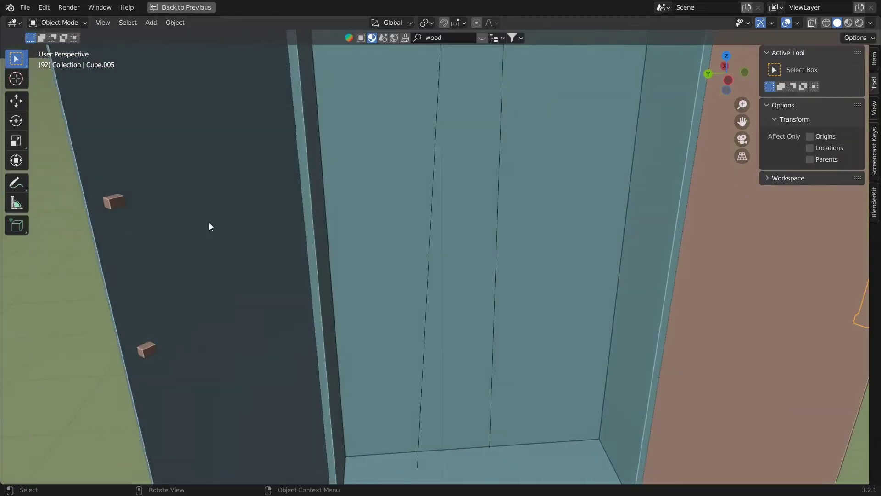
click(118, 200)
key(Tab)
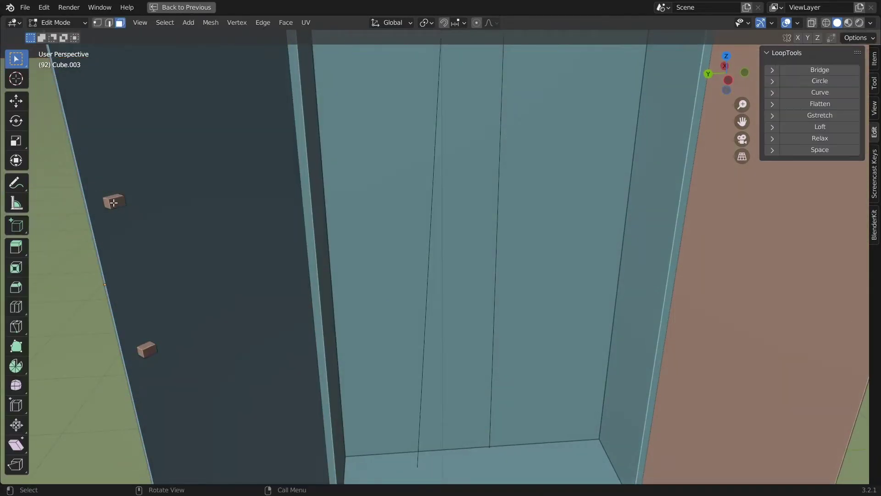
key(KP_Decimal)
key(g)
key(g)
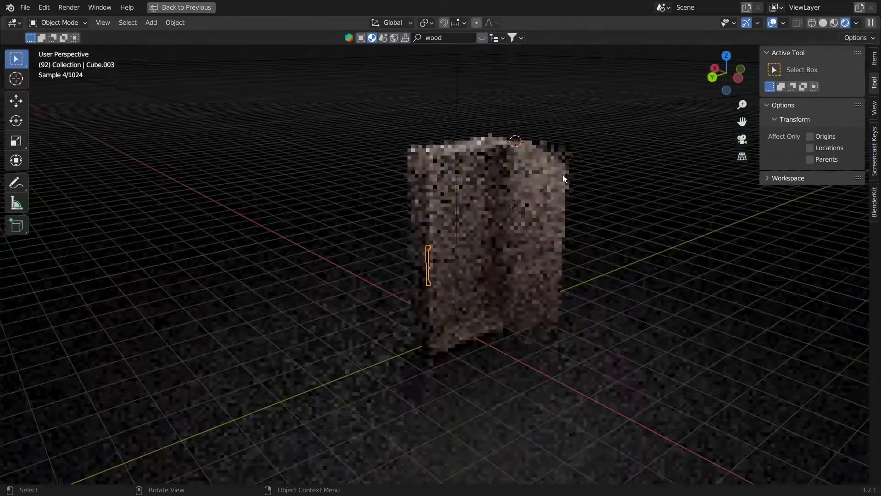
- Examine the wood texture and lighting on the open doors and cabinet side in the rendered view
mouse_move(563, 174)
middle_down()
mouse_move(589, 283)
mouse_move(615, 299)
mouse_move(596, 339)
mouse_move(452, 395)
mouse_move(545, 407)
mouse_move(567, 290)
mouse_move(537, 270)
middle_up()
scroll(536, 271, up, 4)
shift+middle_drag(536, 271, 449, 320)
scroll(519, 307, up, 4)
middle_drag(540, 294, 561, 271)
shift+middle_drag(560, 271, 371, 277)
scroll(362, 274, up, 4)
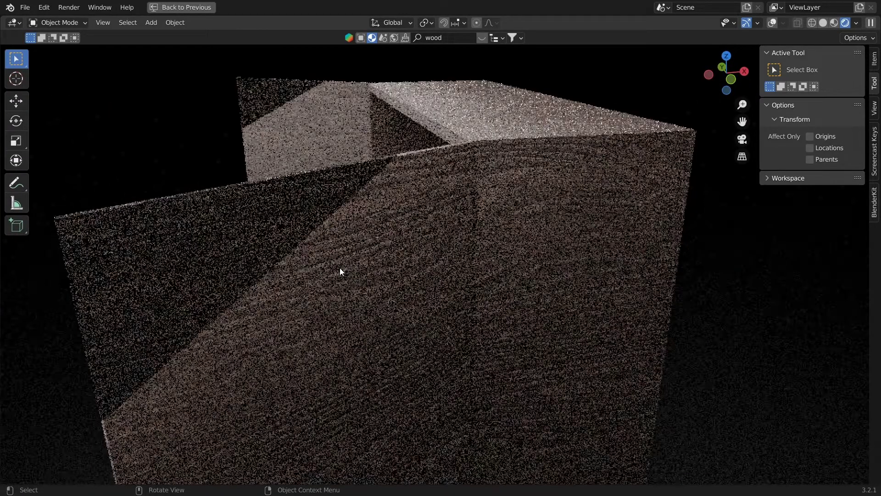
scroll(338, 268, down, 5)
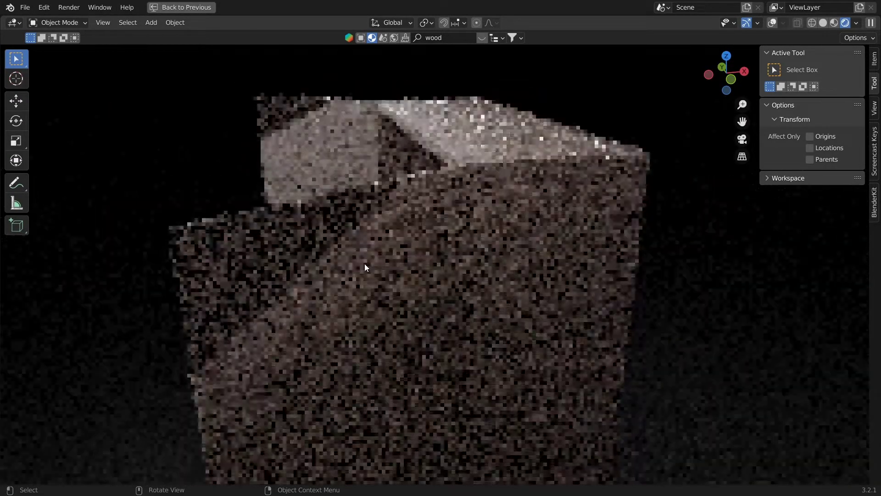
scroll(476, 203, up, 4)
scroll(476, 203, down, 5)
middle_drag(475, 202, 431, 194)
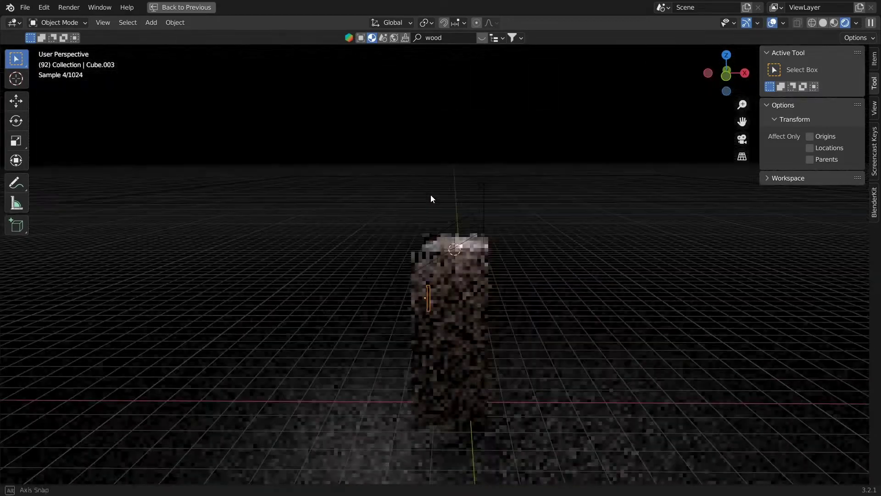
- Move the area light Area.001 by about 0.85 m, upward and toward the negative X side
click(450, 223)
scroll(452, 226, up, 3)
key(g)
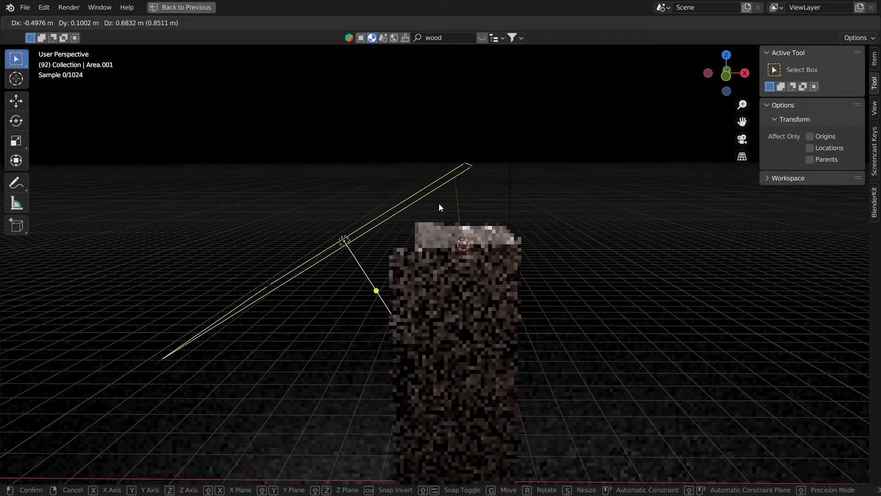
click(438, 205)
scroll(451, 260, up, 5)
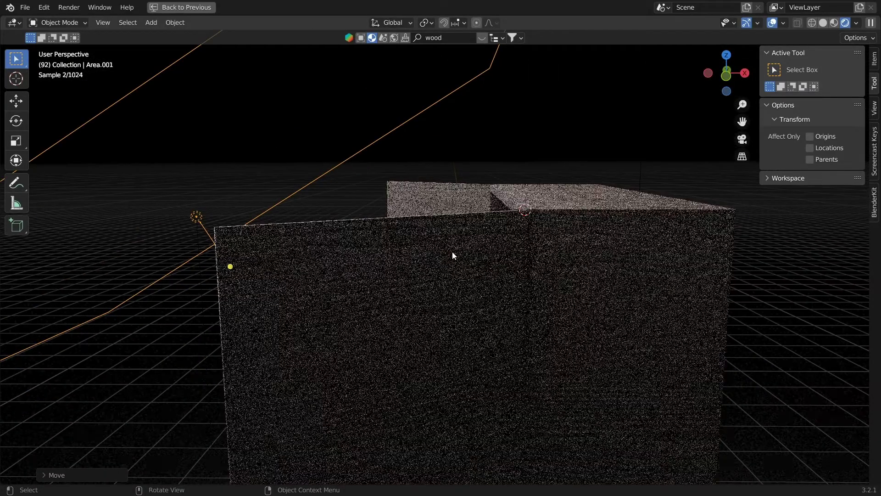
- Cut a horizontal edge loop across the cabinet's side wall and bevel it about 0.04 m into a narrow band
click(824, 22)
mouse_move(353, 258)
middle_down()
mouse_move(377, 263)
mouse_move(348, 299)
mouse_move(468, 297)
mouse_move(413, 250)
mouse_move(265, 248)
mouse_move(295, 262)
mouse_move(312, 320)
mouse_move(401, 335)
mouse_move(451, 281)
middle_up()
click(263, 245)
key(Tab)
key(g)
key(g)
right_click(305, 270)
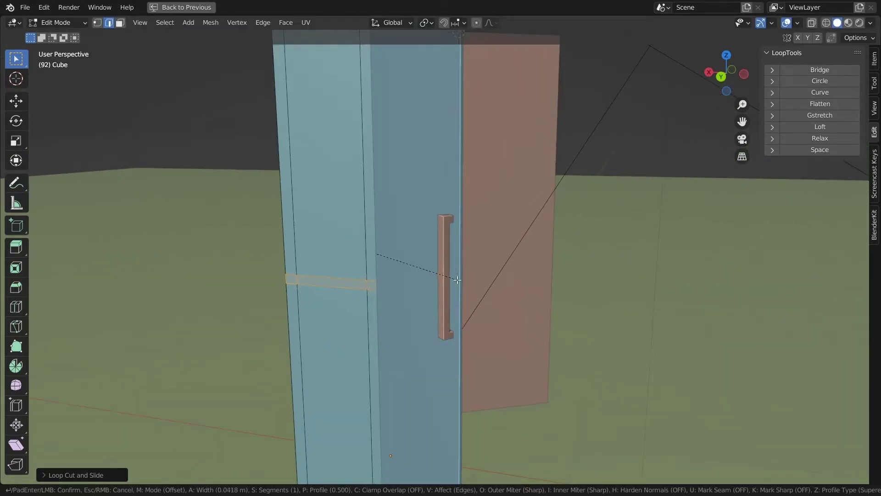
click(457, 280)
- Separate the faces of the narrow horizontal band on the cabinet's side wall into their own object
key(3)
ctrl+middle_drag(333, 337, 331, 292)
scroll(203, 349, down, 2)
shift+middle_drag(203, 349, 273, 307)
scroll(257, 306, up, 1)
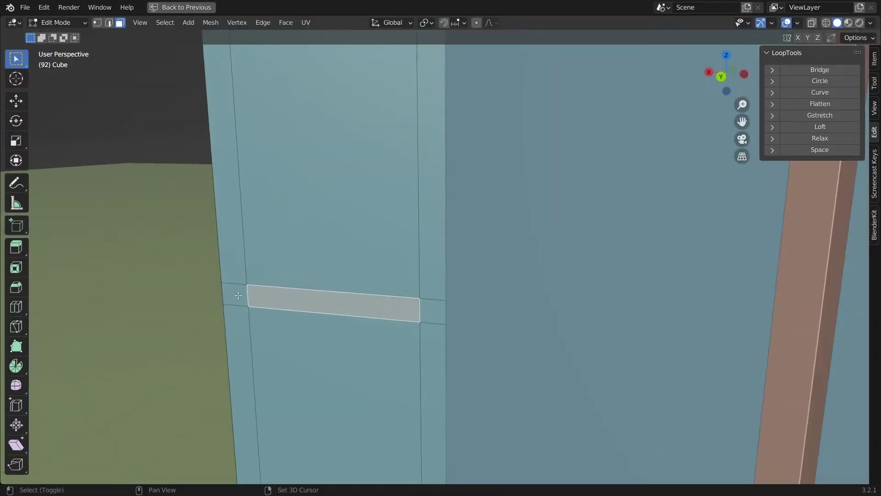
key(p)
click(445, 306)
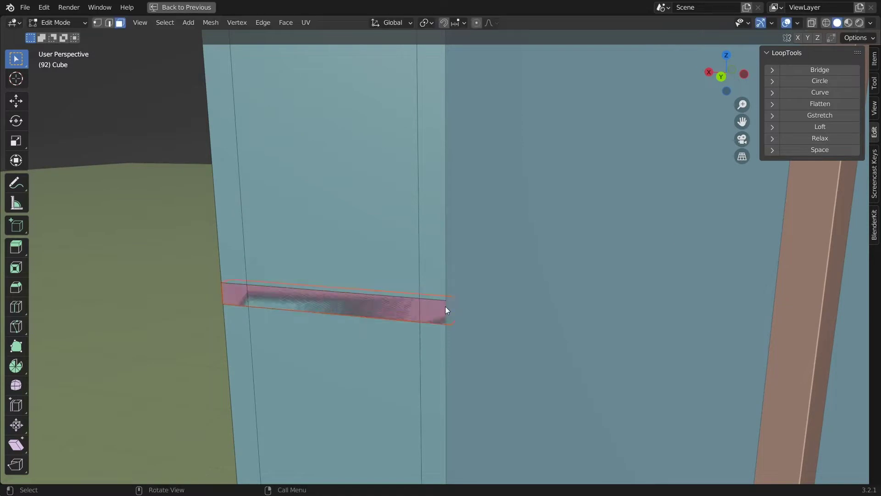
- Move the separated strip inward from the side wall into the cabinet's interior
key(Tab)
click(445, 307)
middle_drag(463, 310, 406, 276)
key(g)
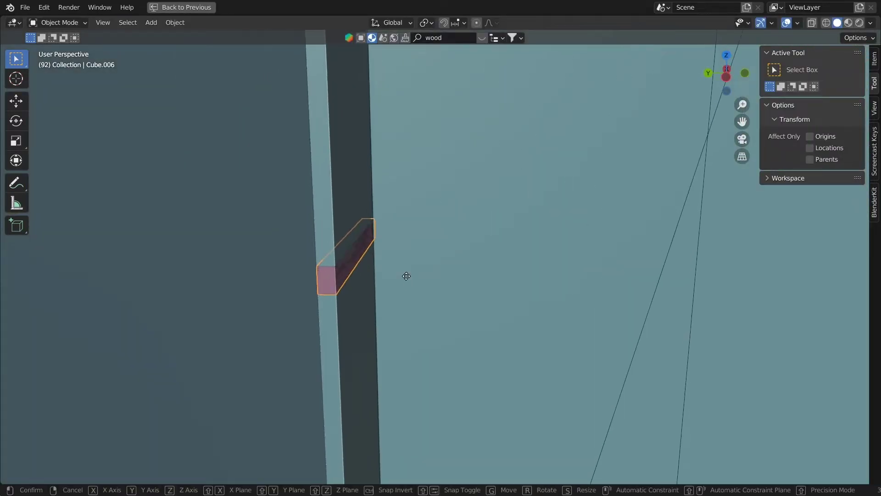
click(415, 272)
key(s)
key(x)
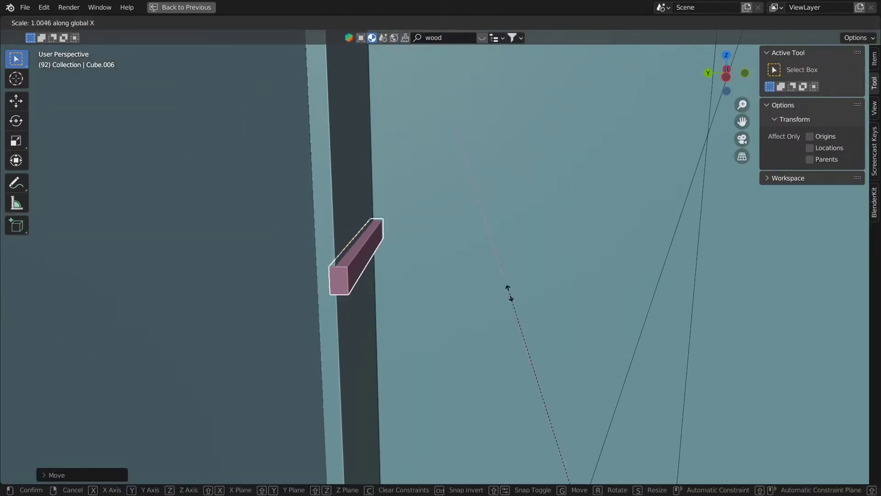
key(Escape)
- Set the strip's origin to its geometry
click(175, 22)
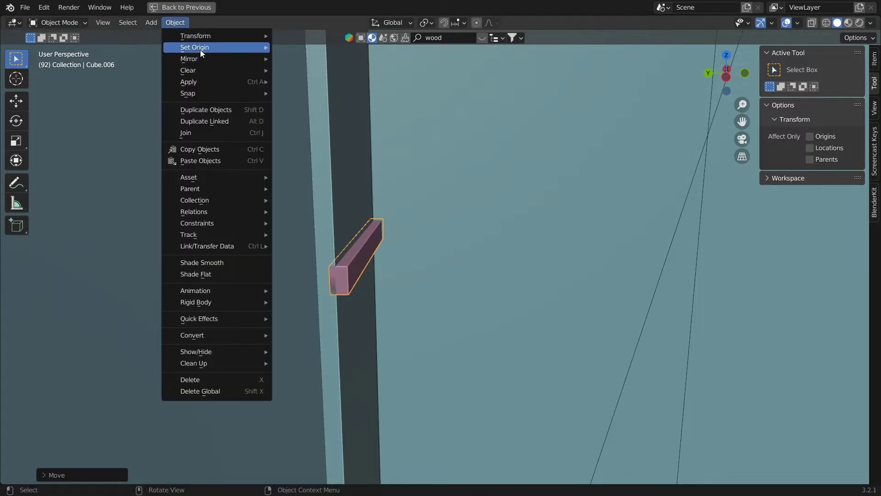
click(310, 60)
key(s)
key(x)
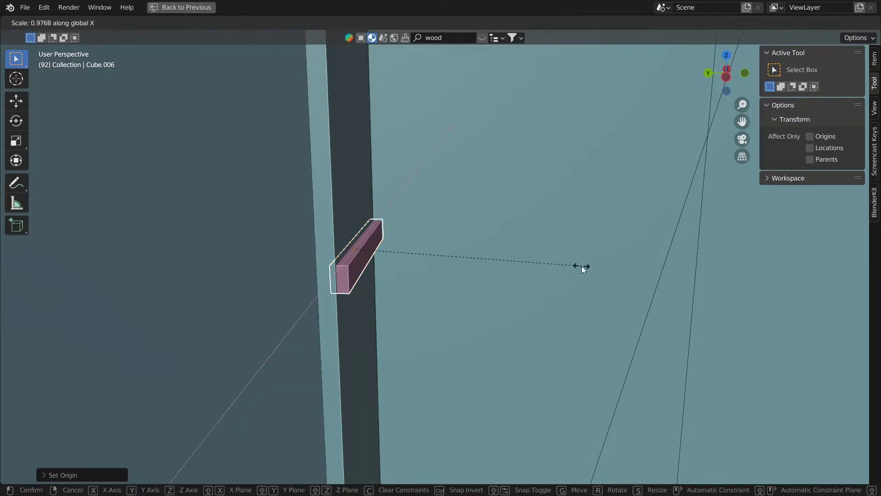
right_click(582, 266)
- Increase the strip's Solidify thickness to about 1.41 m, turning it into a shelf that spans the cabinet
key(Tab)
key(Tab)
key(ctrl+space)
drag(829, 262, 860, 262)
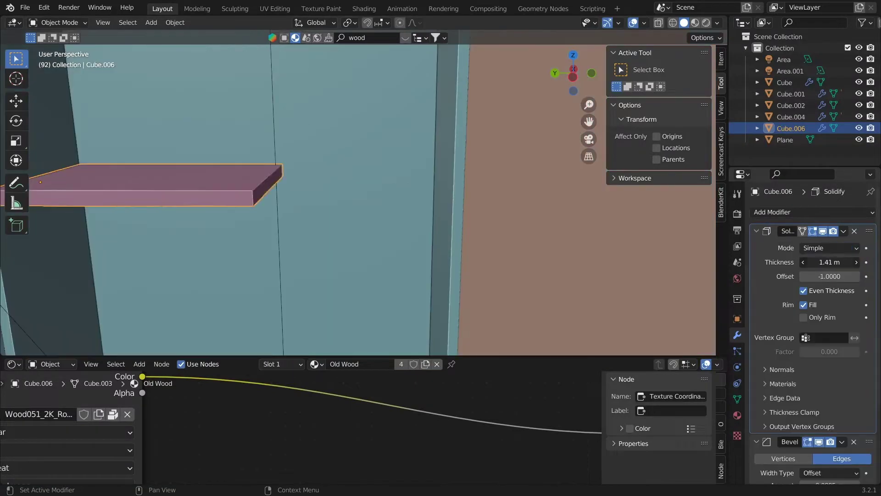
- Array the shelf downward with a count of 3 and a relative Z offset of -9.400
ctrl+click(757, 231)
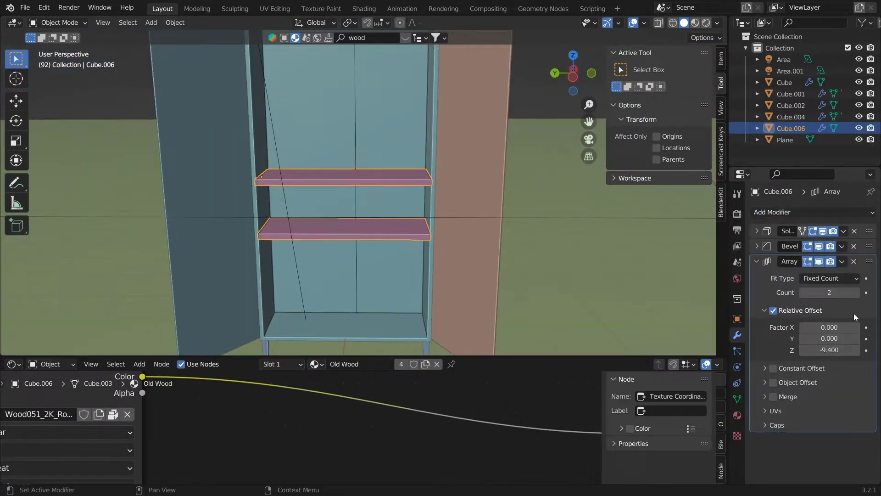
click(857, 293)
scroll(448, 193, down, 1)
scroll(406, 204, up, 1)
- Duplicate the shelf array in place and rotate the copy 90° about the X axis to make vertical dividers
click(405, 205)
click(409, 286)
middle_drag(404, 195, 417, 190)
shift+middle_drag(417, 191, 394, 209)
key(shift+d)
right_click(394, 209)
key(r)
key(x)
key(9)
key(0)
key(Return)
- Raise the vertical dividers along Z above the top shelf and shift them along Y inside the cabinet
key(g)
key(z)
click(357, 133)
key(g)
key(y)
click(489, 133)
- Set the dividers' array count to 2 and the relative Z offset to -14.500
scroll(490, 135, up, 2)
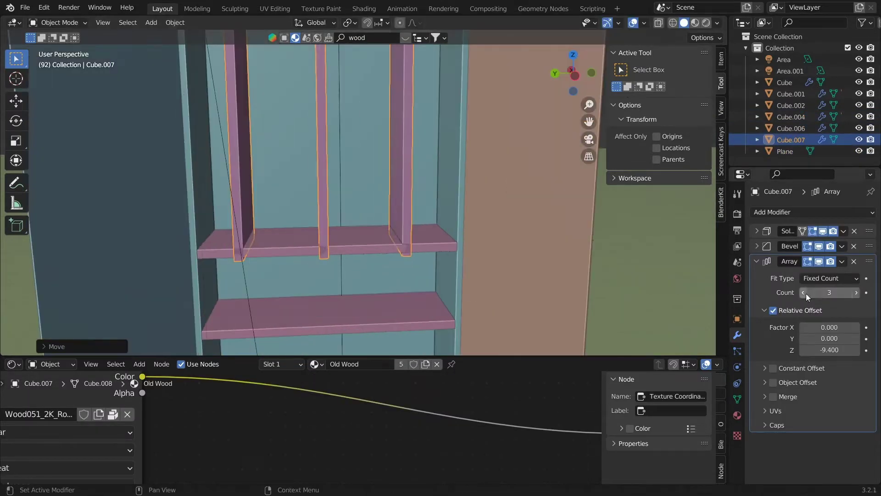
click(804, 294)
drag(826, 350, 803, 350)
- Scale the dividers along X and shorten them along Z to fit the upper compartment
scroll(459, 258, up, 3)
middle_drag(459, 258, 505, 244)
key(s)
key(x)
click(514, 245)
key(s)
key(z)
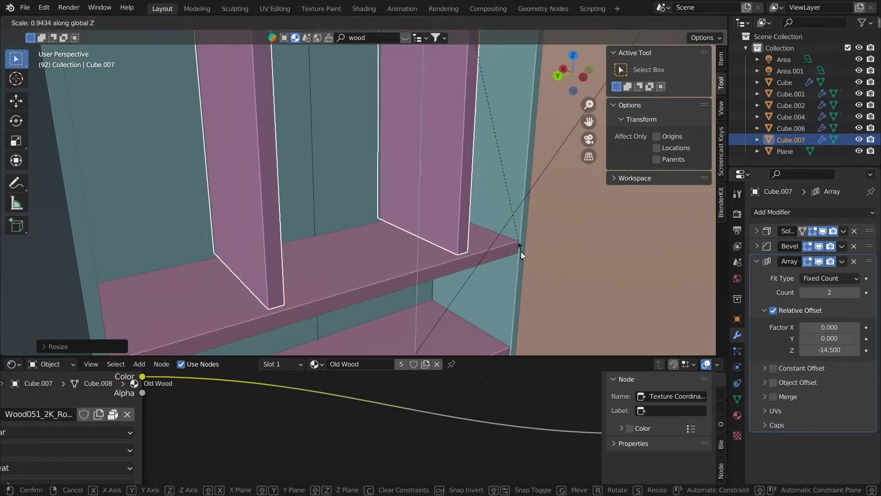
click(522, 253)
- Move the dividers along Z and rescale their height so they run between the top shelf and the cabinet top
key(g)
key(z)
click(520, 259)
scroll(409, 279, down, 4)
scroll(409, 280, up, 4)
key(s)
key(z)
click(422, 231)
shift+middle_drag(423, 231, 422, 180)
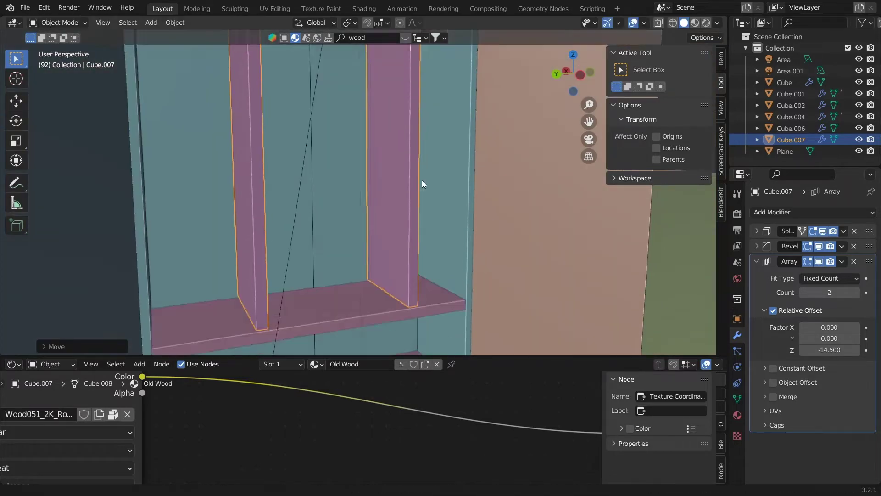
- Replace Old Wood on the shelves with a new material that has a black base color
scroll(423, 180, down, 5)
scroll(299, 185, up, 4)
shift+click(354, 235)
key(ctrl+l)
click(437, 370)
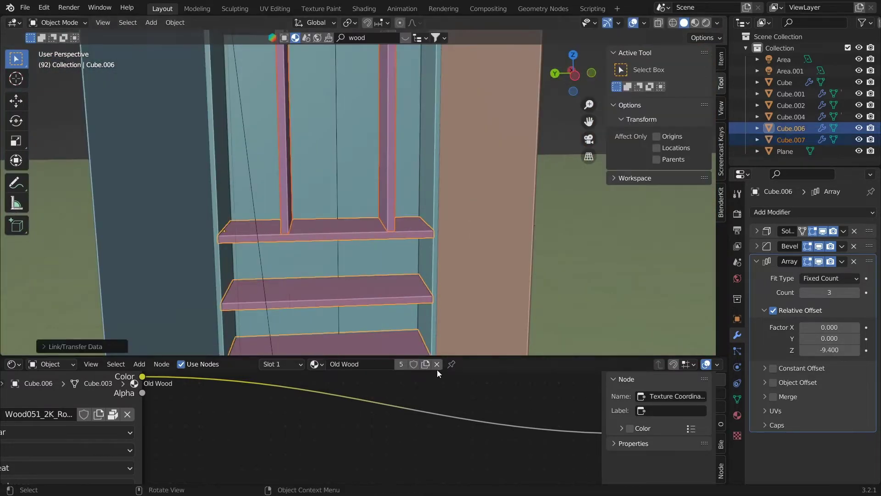
scroll(390, 321, down, 4)
click(387, 364)
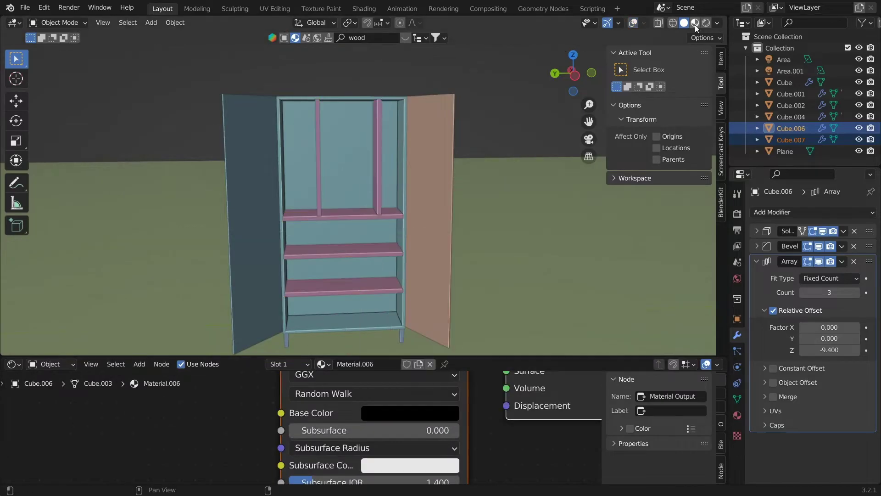
- Set the black material's Specular to 0.180 in the rendered view and link the material between the shelves and dividers
click(707, 23)
scroll(427, 216, up, 4)
scroll(377, 431, down, 5)
drag(339, 400, 337, 400)
key(alt+shift+z)
click(232, 257)
shift+click(349, 264)
key(ctrl+l)
click(349, 265)
key(alt+shift+z)
scroll(373, 225, down, 5)
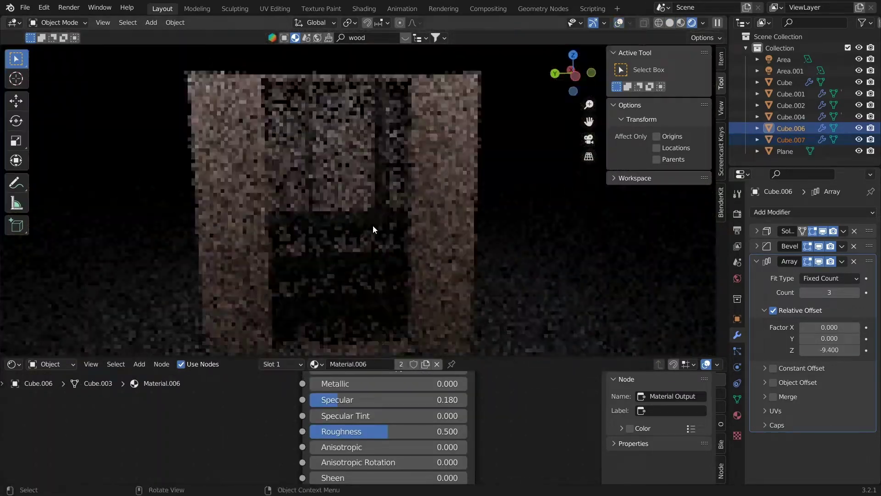
- Link the right door's Old Wood material to the shelves and dividers
key(alt+shift+z)
shift+click(442, 199)
key(ctrl+l)
click(443, 200)
key(alt+shift+z)
scroll(422, 214, down, 4)
middle_drag(423, 214, 391, 229)
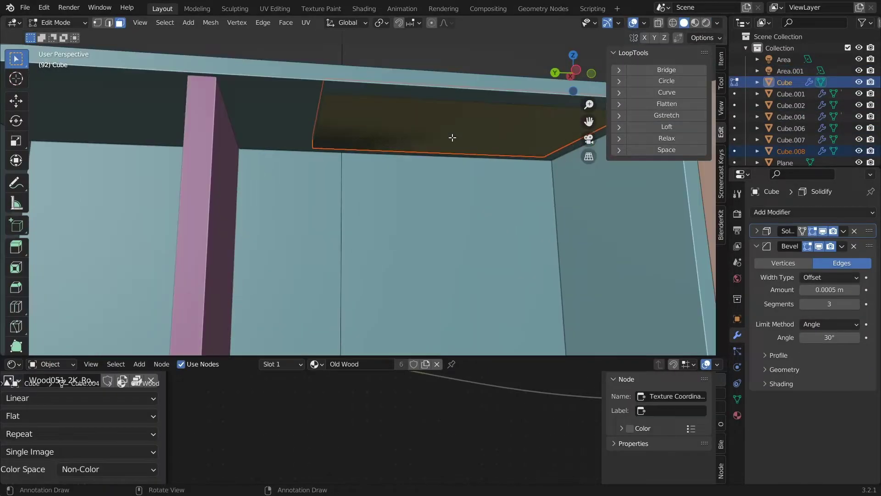
- Lower the panel separated from the cabinet's inner top along Z and shift it along Y within the right compartment
key(Tab)
click(453, 138)
key(g)
key(z)
click(452, 151)
scroll(459, 154, down, 2)
key(g)
key(y)
click(476, 179)
- Set the top panel's origin to its geometry
key(s)
key(y)
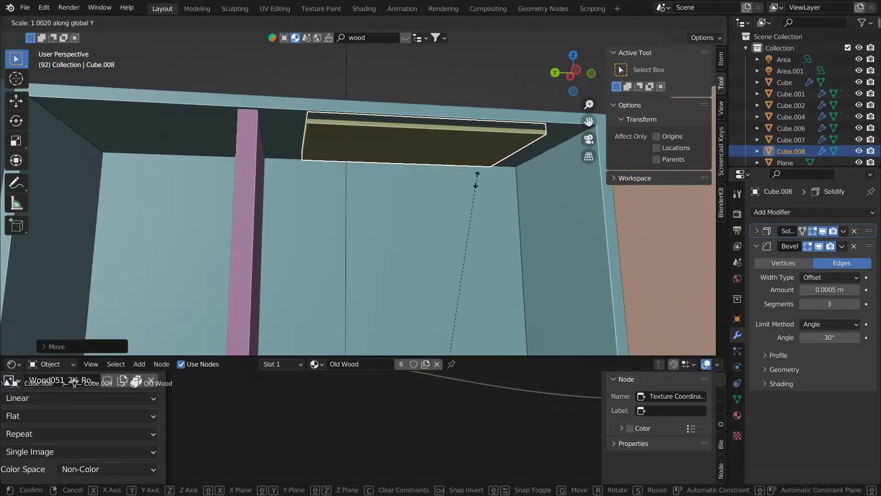
right_click(476, 179)
click(175, 23)
click(295, 59)
- Scale the top panel along Y and move it along Y to fit between the divider and the right wall
key(s)
key(y)
click(570, 199)
key(g)
key(y)
click(555, 198)
scroll(414, 207, down, 2)
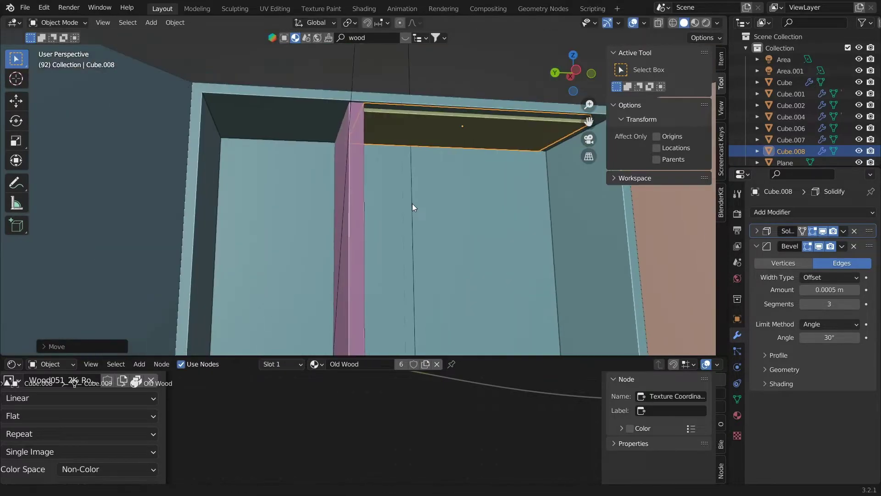
- Duplicate the top panel within its mesh and move the copy along Y into the narrow left compartment
scroll(413, 208, up, 2)
key(Tab)
key(g)
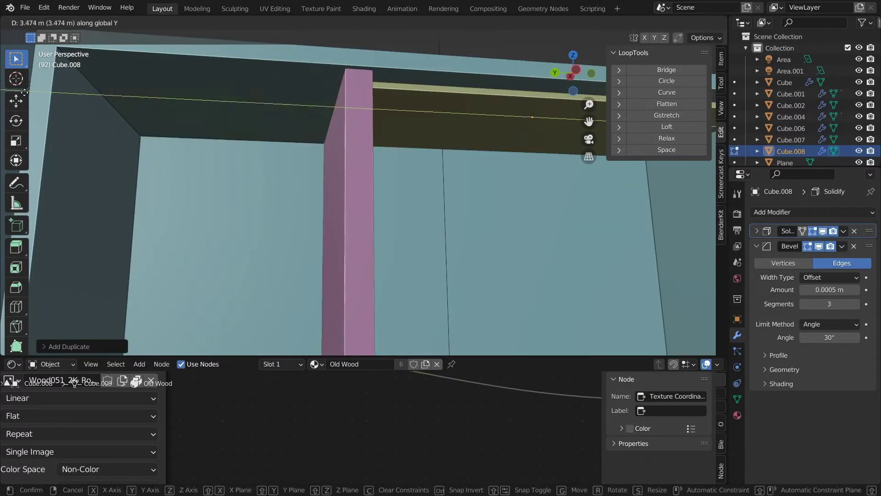
scroll(395, 137, down, 5)
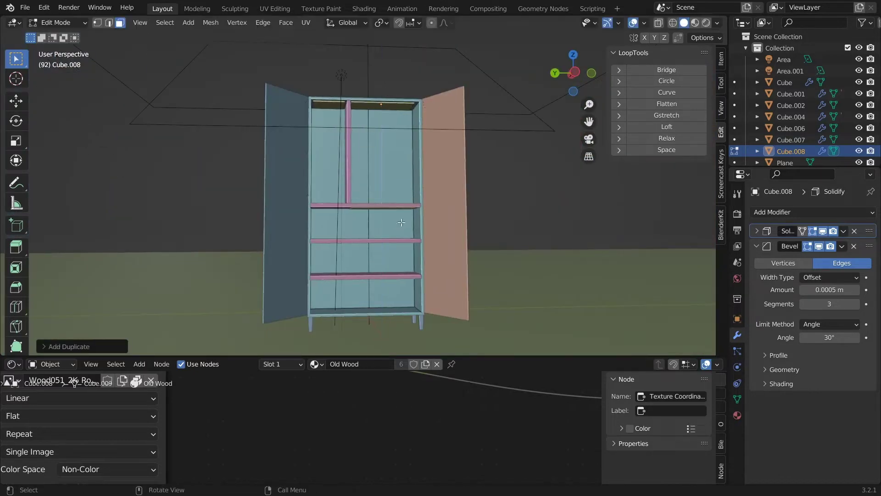
- Place duplicate panels beneath each of the three shelves, centring them along Y
scroll(401, 223, up, 5)
key(g)
key(y)
scroll(592, 220, down, 3)
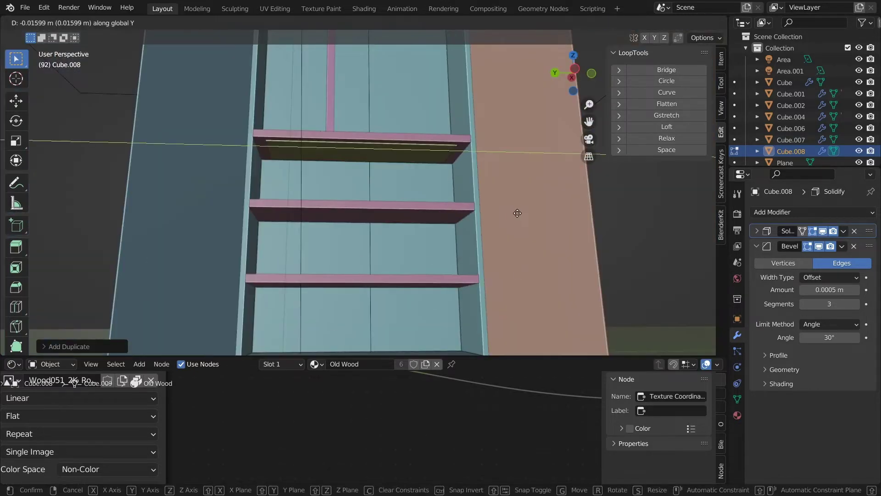
click(510, 252)
scroll(478, 191, down, 3)
click(469, 259)
key(Tab)
- Replace Old Wood on the thin panels with a new material and set its emission color to light grey
click(437, 364)
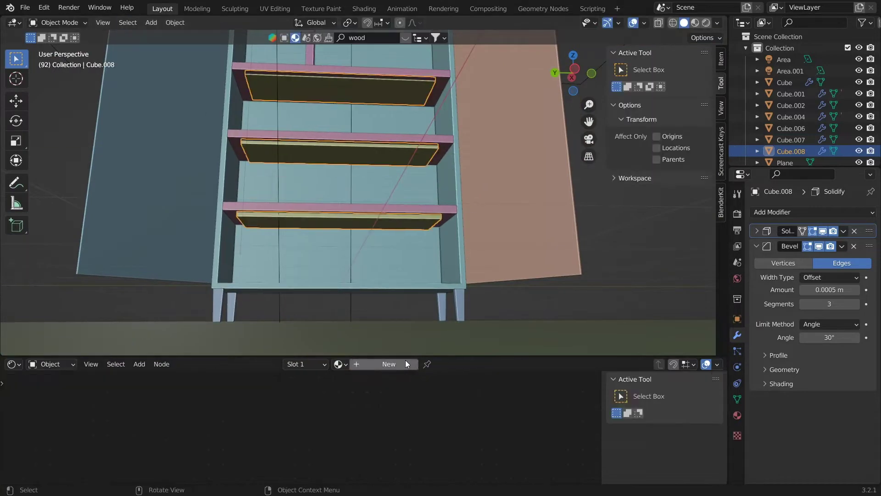
click(406, 363)
middle_drag(422, 473, 390, 381)
click(394, 447)
drag(460, 351, 460, 257)
- Duplicate the area light above the wardrobe, lower the copy along Z and scale it down
scroll(377, 156, down, 6)
middle_drag(376, 156, 354, 202)
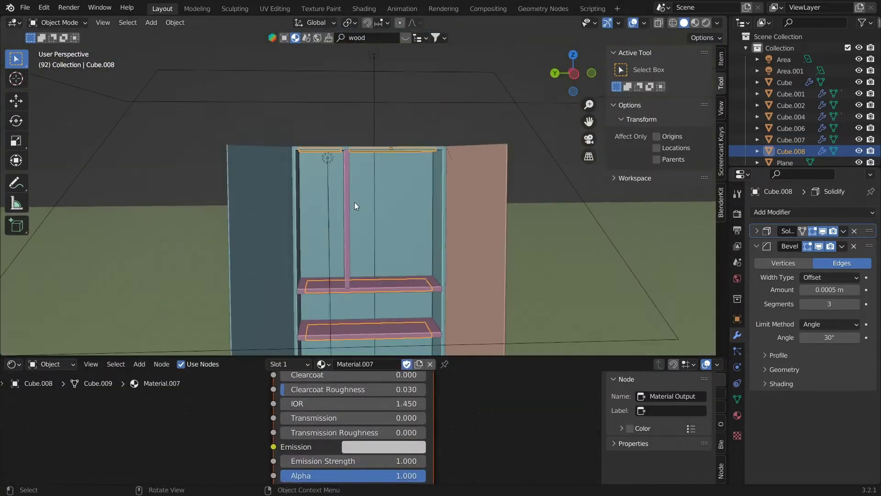
scroll(367, 193, down, 5)
click(438, 145)
key(shift+d)
key(z)
click(551, 215)
key(s)
click(406, 202)
- Resize the duplicated area light and move it along Z to just beneath the top panel
scroll(477, 193, up, 8)
middle_drag(497, 184, 496, 160)
key(s)
key(g)
key(z)
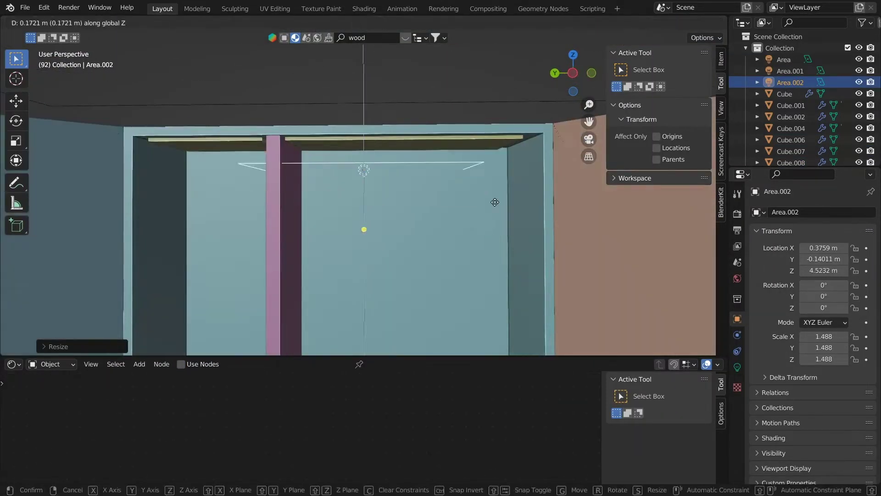
click(494, 198)
- Shift the small area light along Y into the right compartment and set its power to 50 W
key(g)
key(y)
click(737, 366)
text(50)
- Duplicate the 50 W area light along Y into the left compartment and scale the copy down to fit
key(shift+d)
key(y)
click(280, 183)
key(s)
click(296, 202)
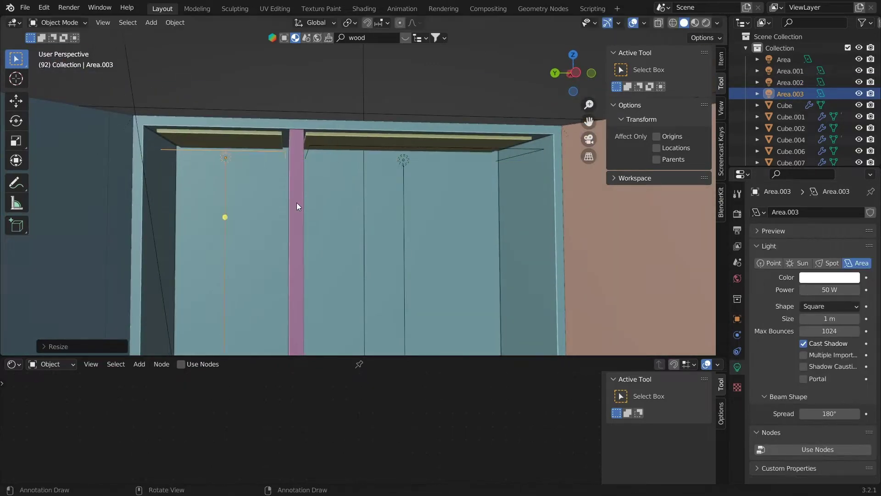
- Shift the left compartment's area light along X beneath its panel and adjust its height along Z
middle_drag(297, 202, 464, 321)
key(g)
key(x)
click(373, 224)
key(g)
key(x)
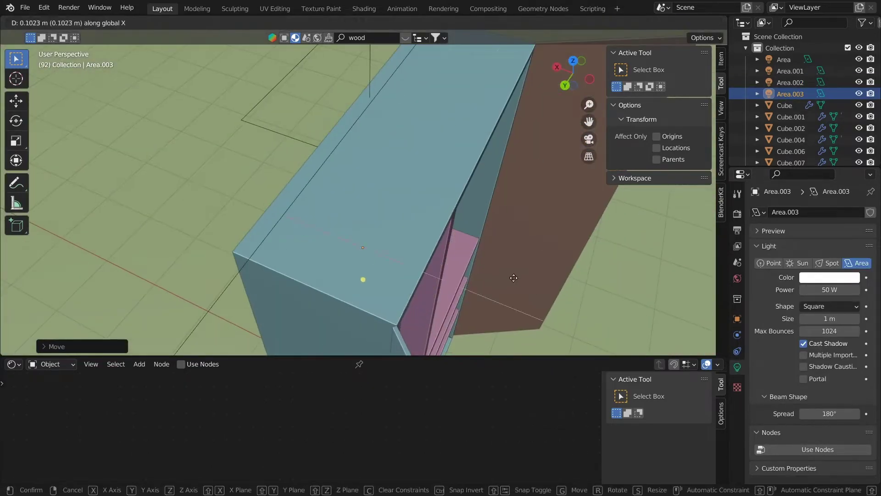
click(413, 239)
click(420, 138)
key(s)
key(g)
key(z)
click(477, 197)
middle_drag(477, 198, 431, 225)
- Preview the wardrobe in rendered shading and hide the two interior area lights, Area.002 and Area.003
scroll(497, 150, down, 3)
key(z)
key(alt+shift+z)
scroll(431, 225, up, 3)
click(422, 183)
middle_drag(422, 184, 416, 285)
click(859, 94)
click(860, 82)
- Select the glowing light panels and set their material's emission strength to 9.6
scroll(376, 246, down, 5)
scroll(376, 246, up, 5)
click(386, 227)
scroll(456, 381, down, 1)
drag(342, 418, 377, 418)
scroll(379, 171, down, 6)
key(alt+shift+z)
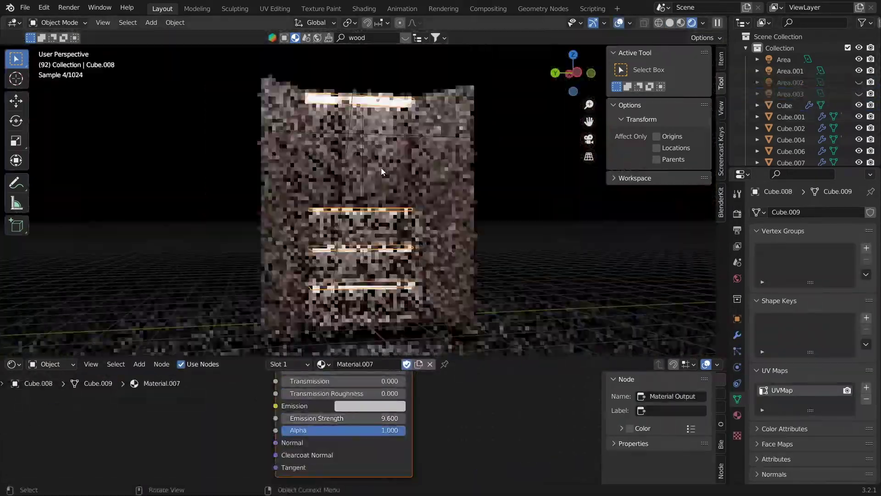
key(alt+shift+z)
- Try a red emission colour with emission strength 50 on the light panels
scroll(453, 212, up, 3)
click(370, 406)
drag(390, 279, 382, 324)
double_click(392, 418)
text(50)
key(Return)
scroll(478, 252, down, 4)
middle_drag(476, 252, 484, 252)
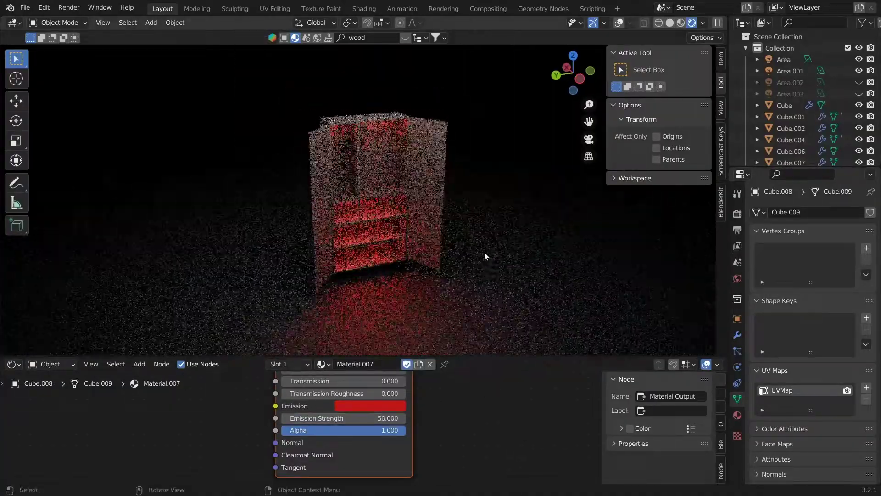
- Set the light panels' emission strength to 10 and change their emission colour to a pale warm beige
scroll(484, 252, up, 3)
double_click(375, 418)
text(10)
key(Return)
scroll(412, 404, up, 2)
click(411, 402)
drag(382, 322, 375, 297)
click(519, 420)
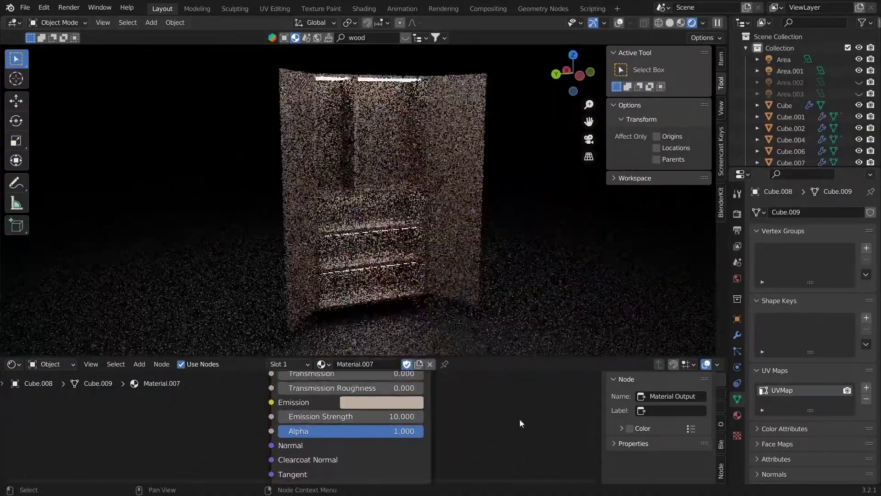
- Set the light panel material's emission strength to 0
double_click(397, 417)
text(0)
key(Return)
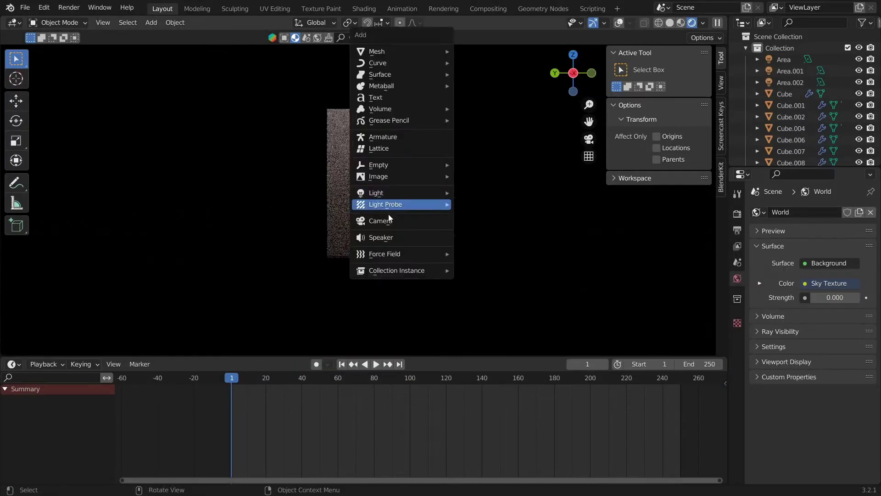
- Add a camera and align it to the current front view of the closed wardrobe
click(388, 216)
key(ctrl+alt+KP_0)
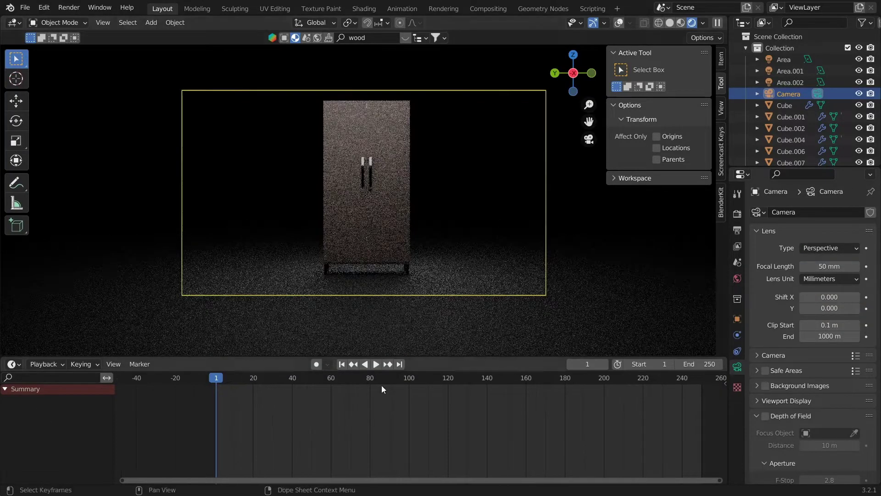
key(shift+alt+z)
- Snap the 3D cursor to the world origin at the wardrobe's base and add a 5.1 m plain axes empty there
click(367, 266)
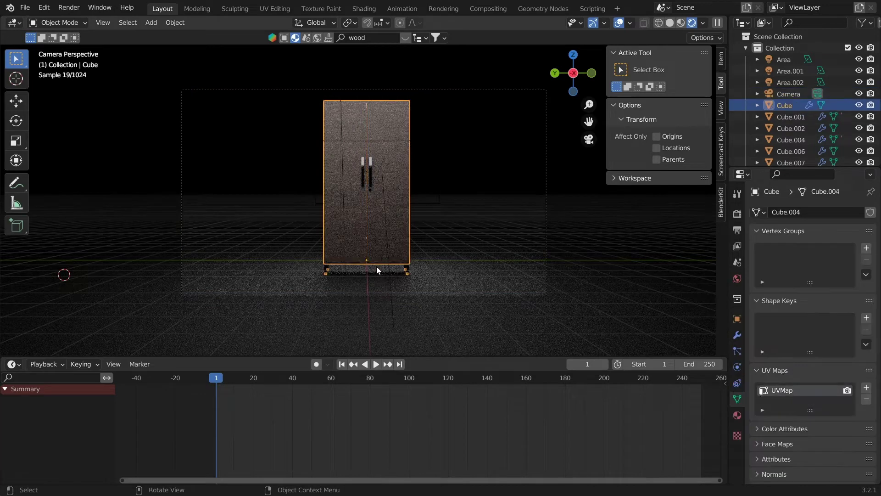
click(386, 254)
click(405, 270)
key(shift+a)
key(shift+s)
click(326, 286)
key(shift+a)
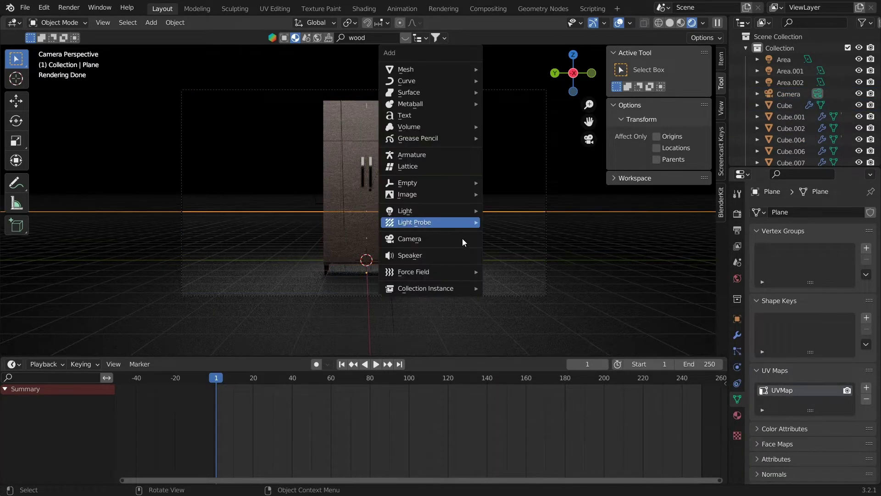
mouse_move(459, 182)
click(557, 182)
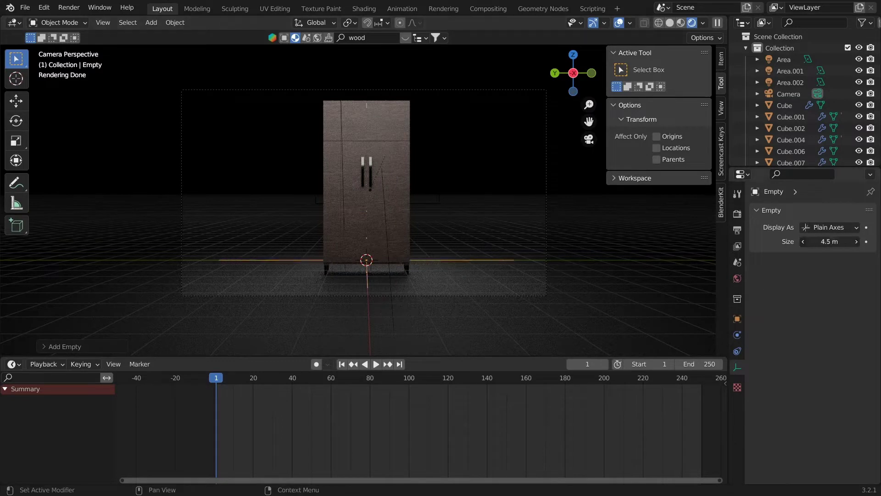
- Parent the camera to the empty
click(479, 90)
scroll(808, 163, down, 3)
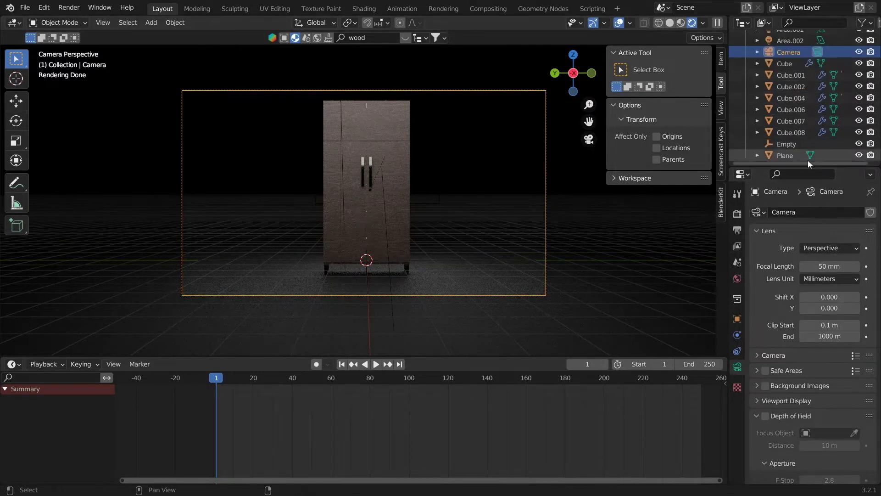
ctrl+click(787, 144)
key(ctrl+p)
click(429, 198)
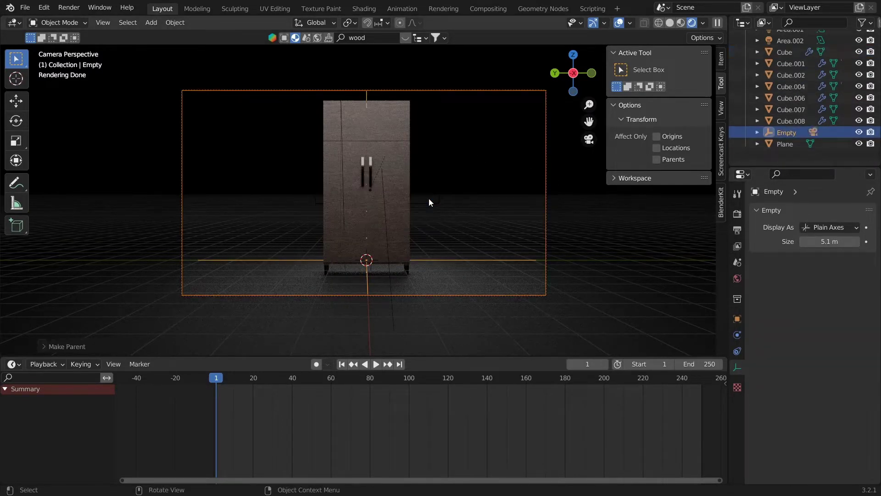
- Insert a transform keyframe for the empty at frame 1 and set the animation's end frame to 500
click(470, 258)
scroll(354, 435, down, 3)
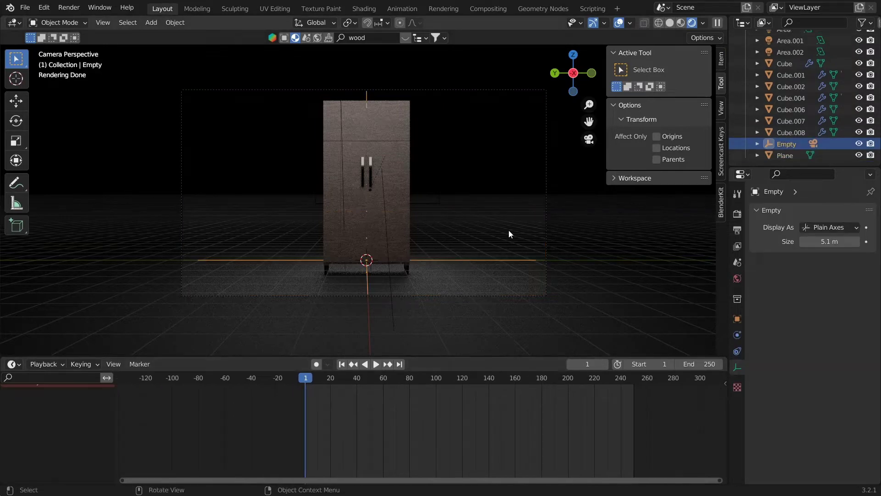
key(i)
click(474, 265)
key(Home)
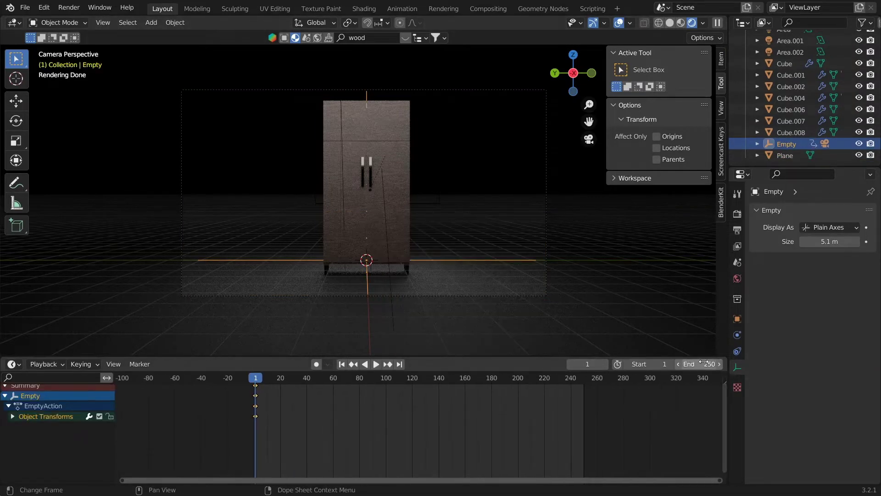
key(Return)
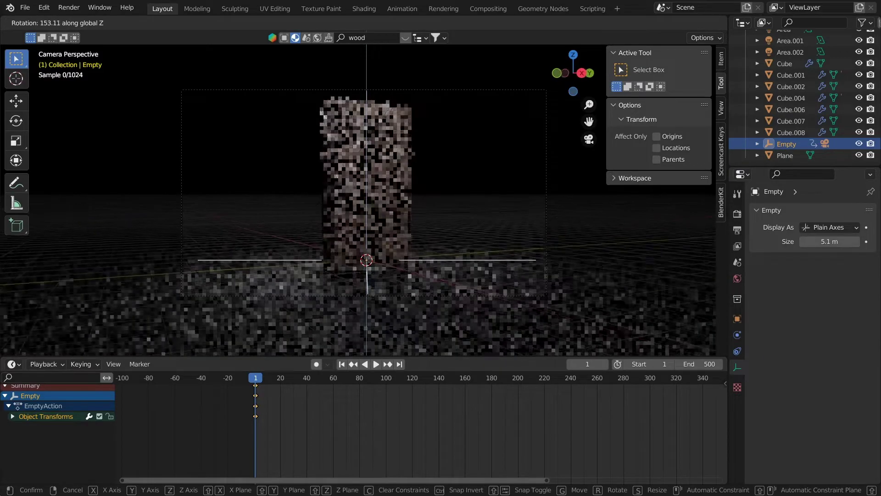
- Test a 180° Z turn of the empty, and at frame 500 rotate it 360° about Z and keyframe it
text(rz180)
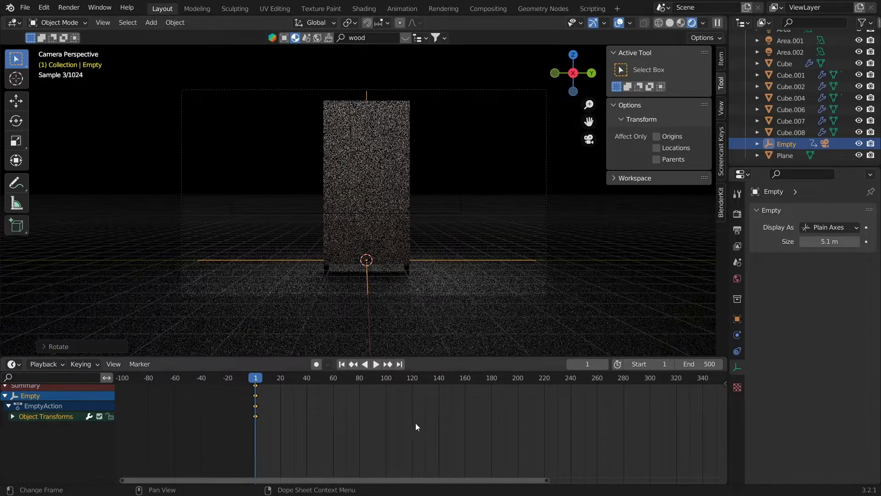
click(400, 367)
scroll(421, 413, down, 1)
text(r360)
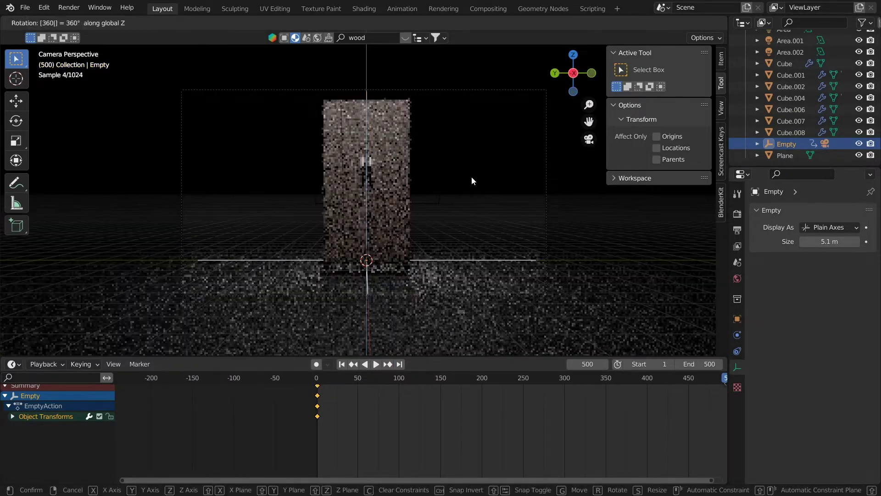
key(Return)
scroll(528, 409, down, 5)
middle_drag(528, 409, 478, 415)
key(i)
click(463, 201)
- Scrub through the camera's turn, hide the viewport overlays and extend the animation's end frame to 800
drag(324, 380, 525, 390)
click(618, 23)
scroll(619, 423, up, 2)
scroll(618, 427, up, 2)
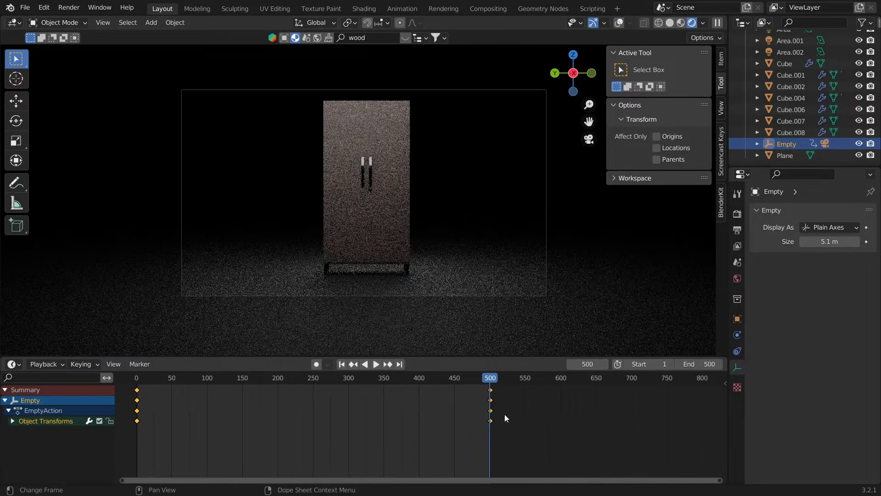
text(1000)
key(Return)
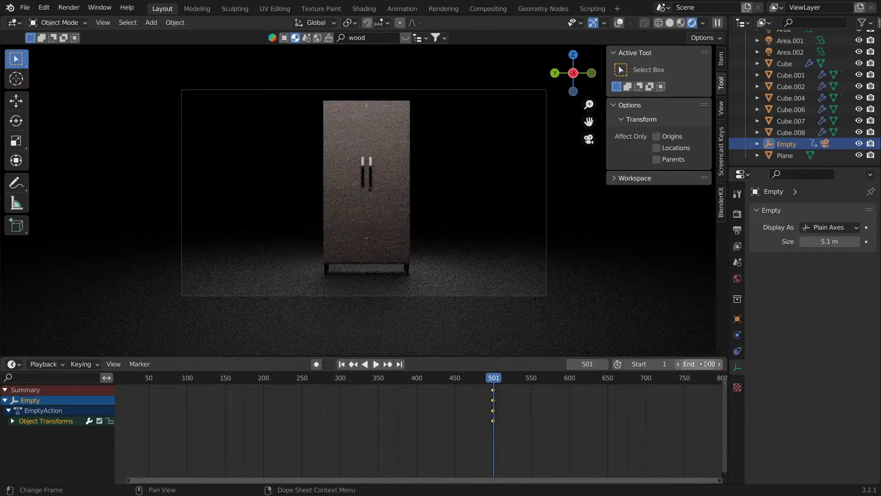
scroll(431, 261, down, 1)
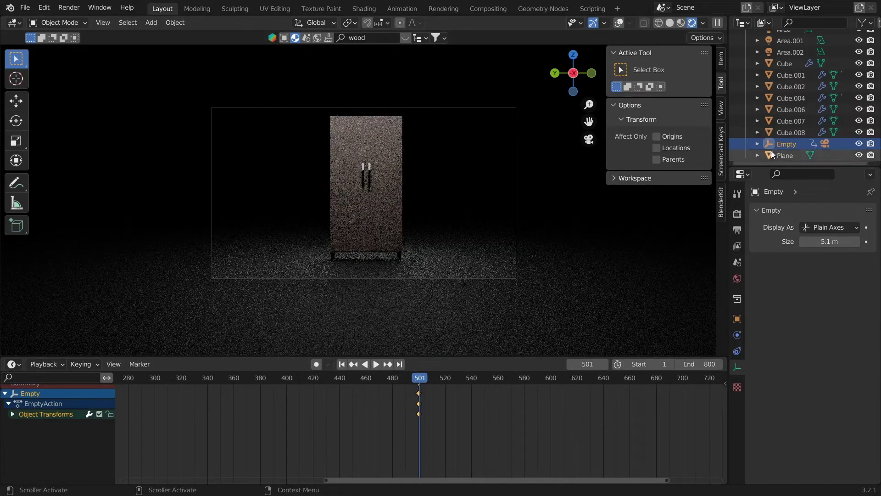
- Select the camera nested under the empty for animating
click(722, 112)
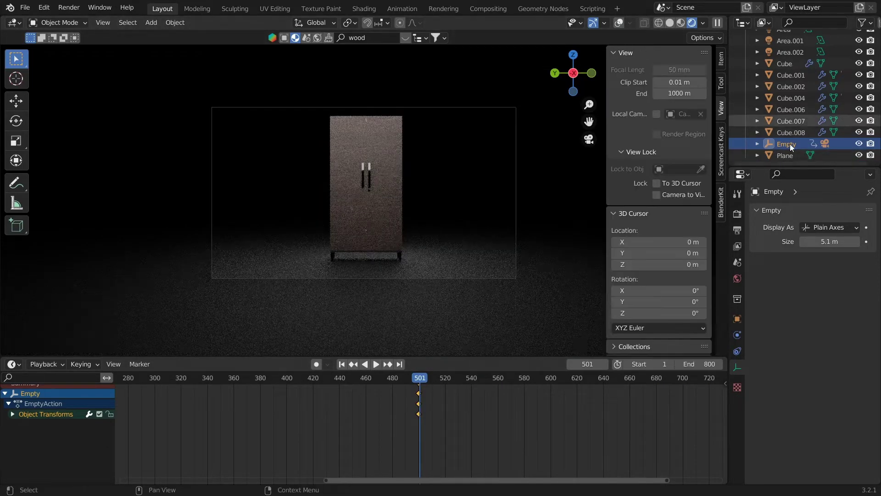
click(757, 144)
scroll(799, 148, down, 2)
double_click(803, 145)
click(547, 183)
key(n)
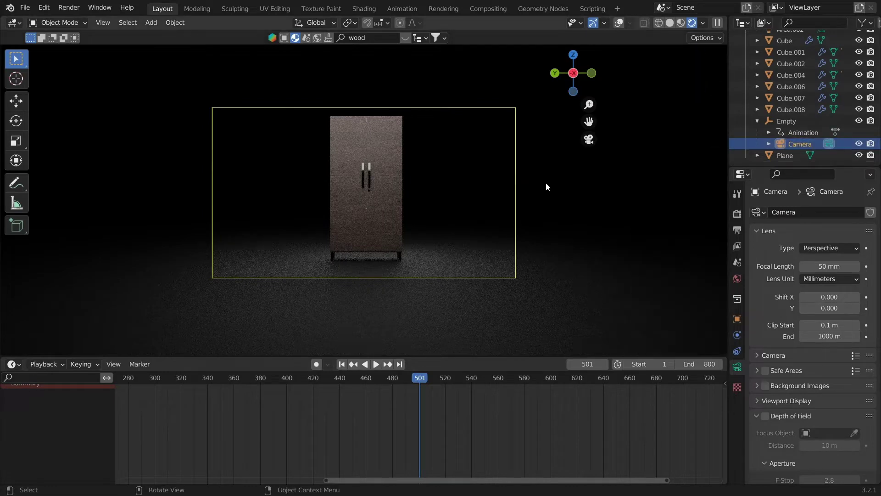
scroll(429, 400, up, 2)
scroll(448, 267, up, 2)
scroll(450, 249, down, 1)
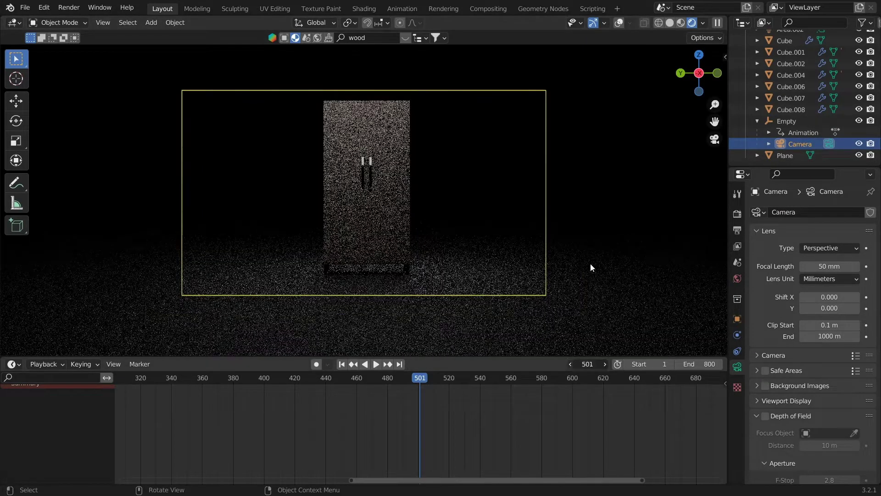
- At frame 500, lock the camera to the view and insert a transform keyframe for it
key(Left)
key(n)
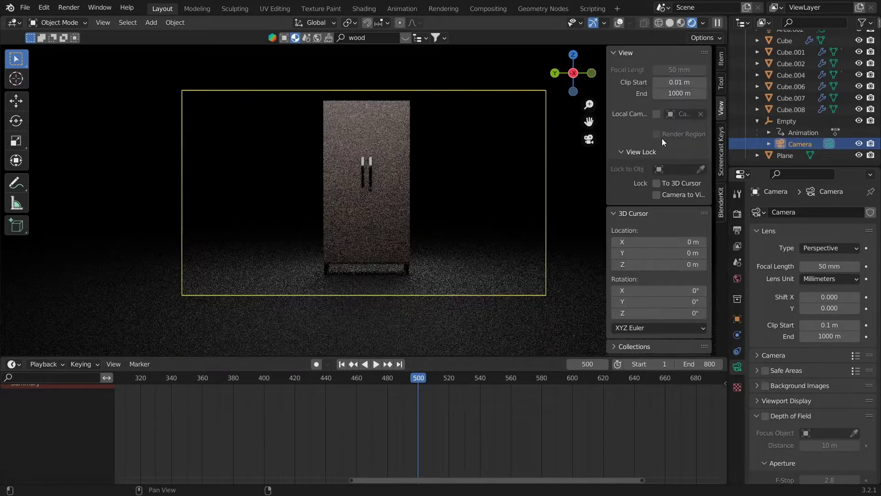
key(n)
key(i)
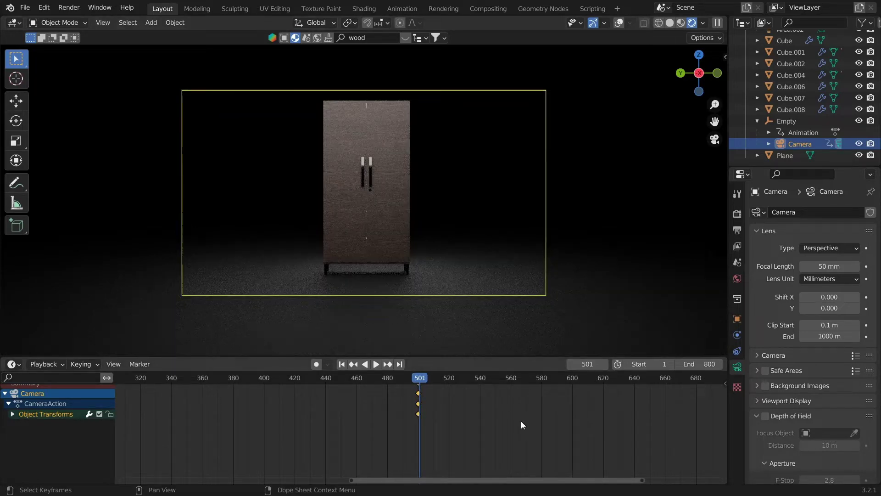
- At frame 501, orbit the camera to a raised angled view of the wardrobe and keyframe its location and rotation
middle_drag(451, 225, 431, 140)
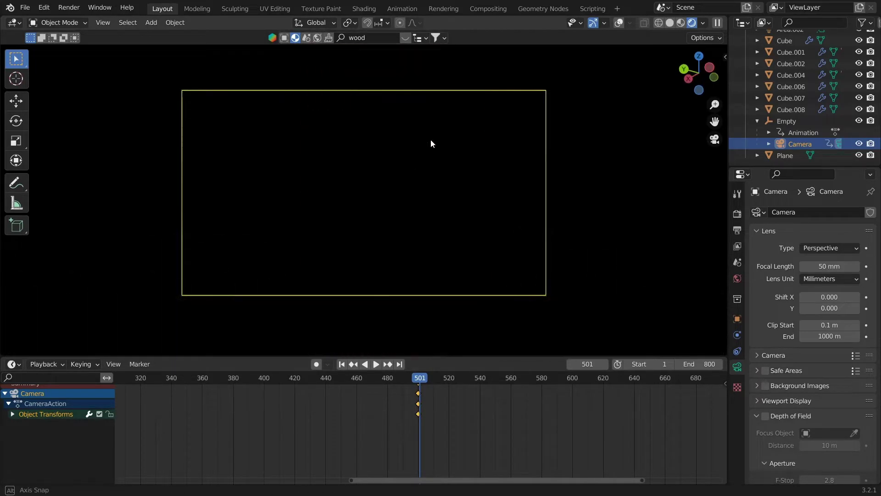
middle_drag(426, 194, 487, 223)
key(i)
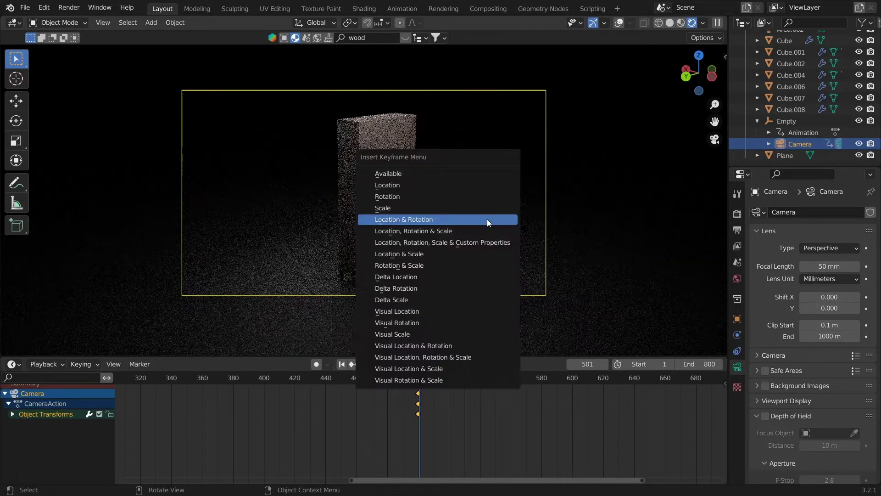
click(486, 219)
- At frame 540, orbit the camera to a low angle on the wardrobe's opposite side and keyframe it
scroll(456, 404, up, 1)
scroll(445, 412, up, 10)
drag(419, 378, 422, 378)
middle_drag(646, 441, 446, 429)
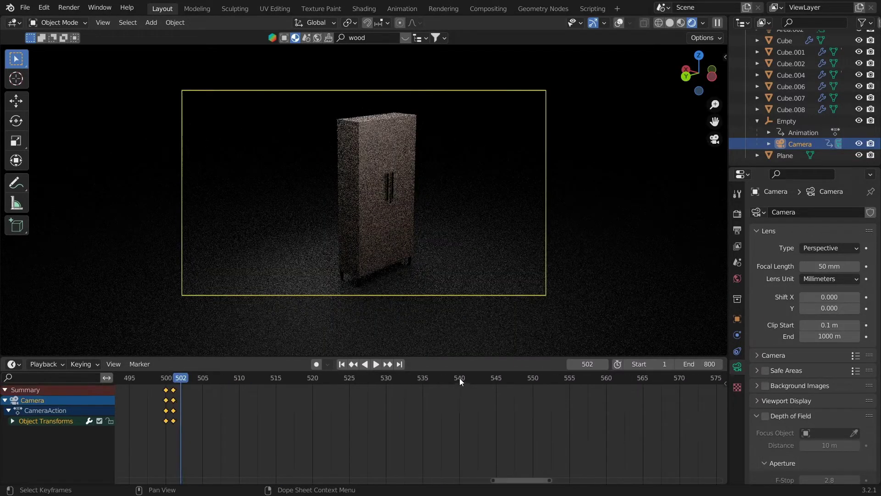
middle_drag(471, 215, 374, 178)
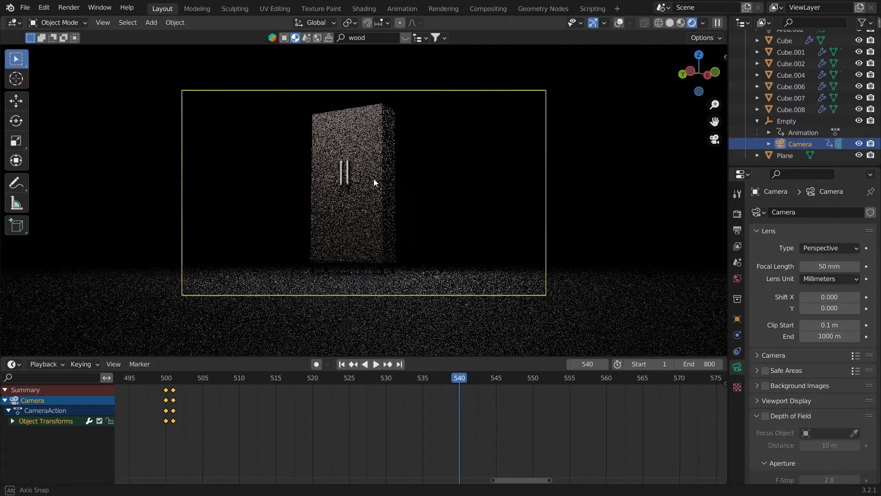
- Play back the camera move from frame 501 and scrub to frame 521
click(177, 378)
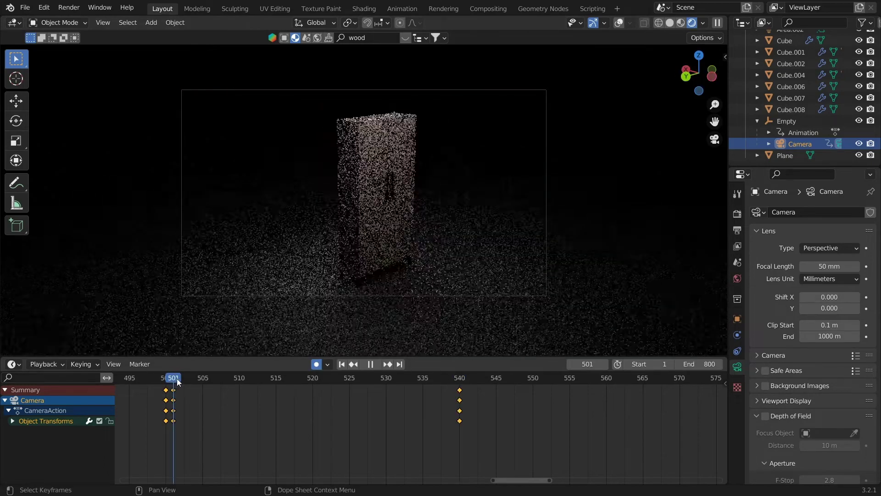
key(space)
drag(368, 389, 319, 392)
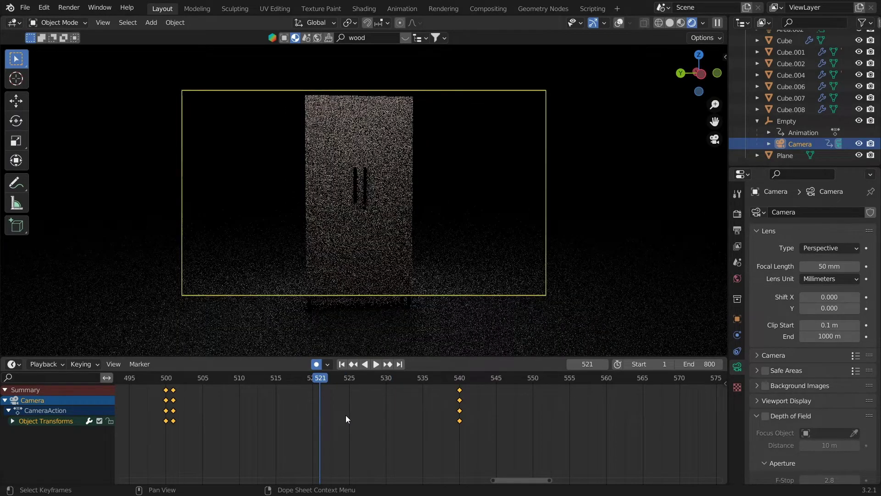
- Display only the camera's X Location curve in the Graph Editor and pull the frame 501 keyframe's outgoing handle downward
key(ctrl+Tab)
click(21, 422)
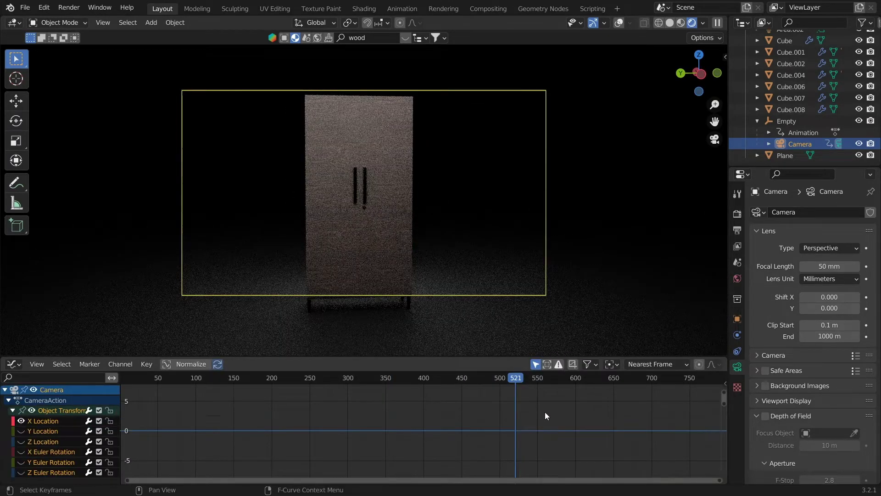
key(Home)
scroll(344, 408, up, 1)
key(g)
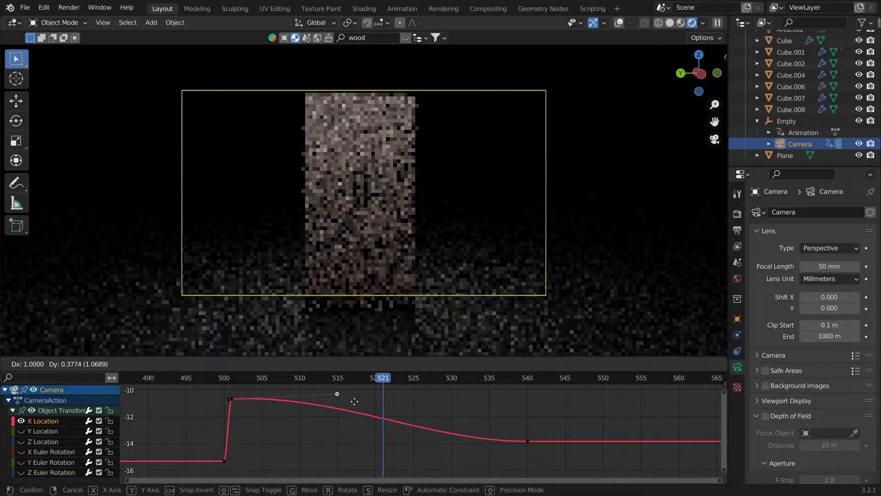
click(361, 430)
- Pull the frame 540 keyframe's incoming handle to earlier frames on the X Location curve and scrub through the move
click(528, 441)
mouse_move(429, 442)
mouse_down()
mouse_move(423, 462)
mouse_move(289, 449)
mouse_move(376, 452)
mouse_move(429, 442)
mouse_move(422, 445)
mouse_up()
drag(230, 379, 239, 397)
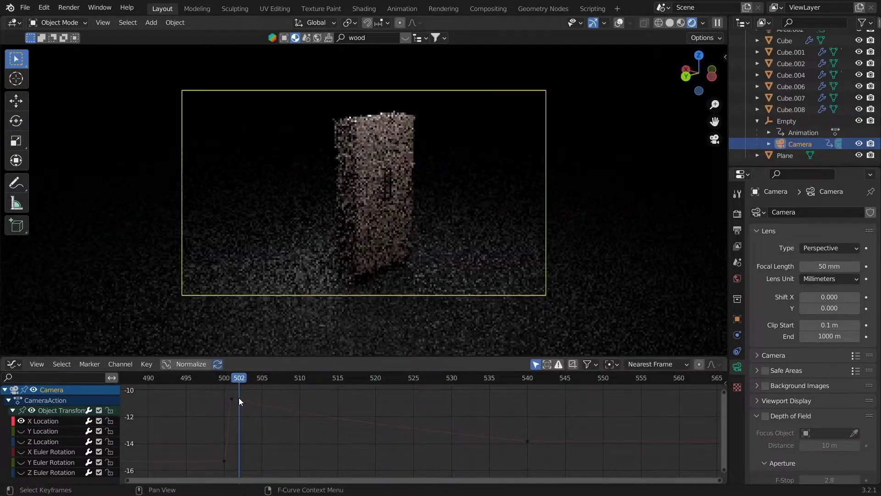
click(528, 441)
mouse_move(421, 445)
mouse_down()
mouse_move(389, 443)
mouse_move(414, 445)
mouse_up()
drag(239, 379, 384, 398)
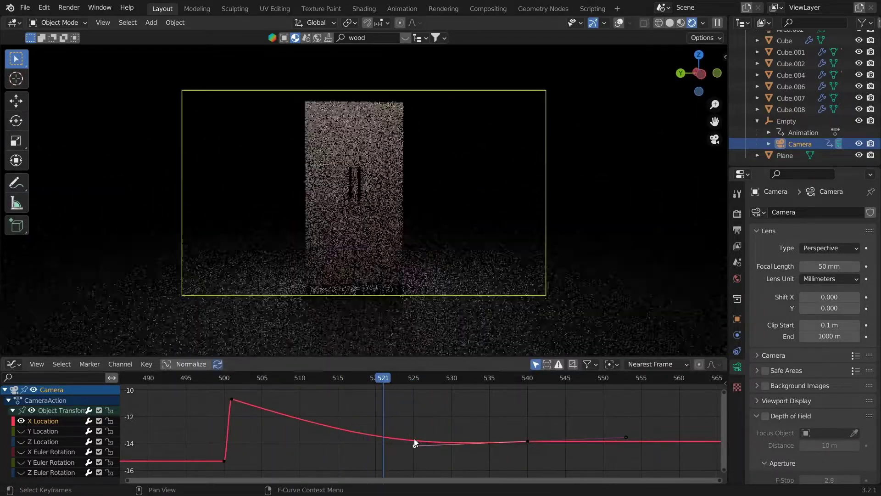
- Lower the frame 540 keyframe on the X Location curve, level its incoming handle and scrub through the motion
click(529, 444)
drag(527, 441, 527, 447)
drag(414, 451, 417, 446)
drag(420, 379, 450, 391)
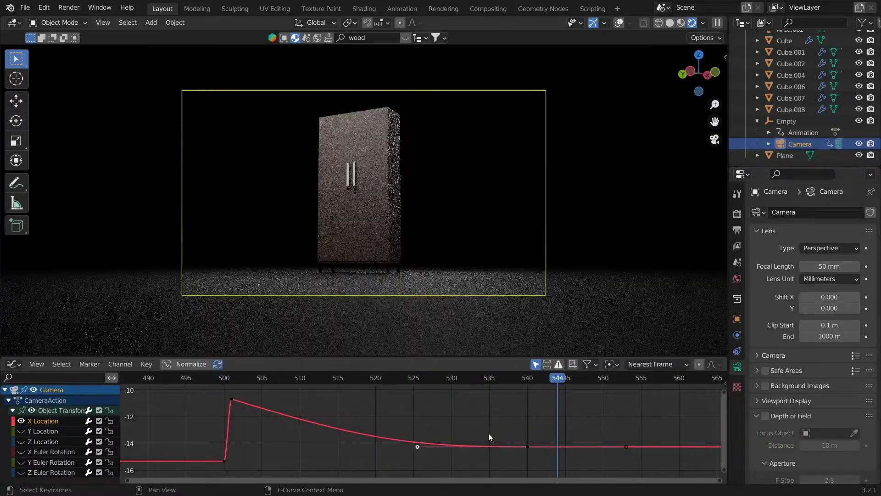
- Return to the timeline at frame 541, clear the camera's rotation and show the viewport in solid shading with the transform values
key(ctrl+Tab)
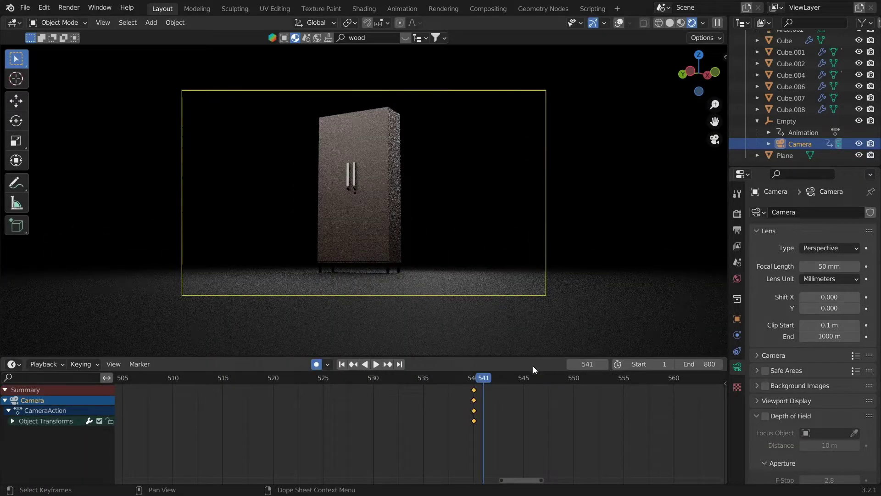
key(alt+r)
click(671, 23)
mouse_move(573, 138)
middle_down()
mouse_move(710, 311)
mouse_move(252, 179)
mouse_move(413, 82)
mouse_move(373, 206)
mouse_move(382, 197)
middle_up()
text(n)
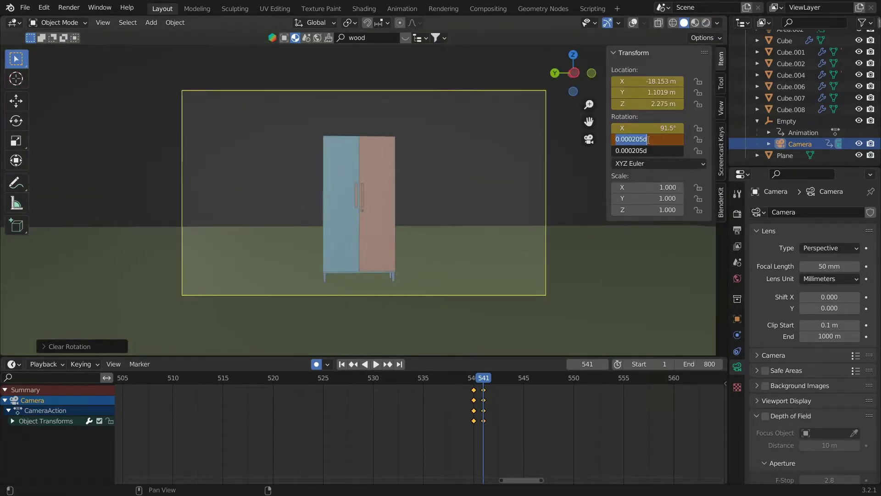
- Set the camera's Y rotation to 0° and its Z rotation to -90° at frame 541
text(0)
key(Return)
key(r)
key(z)
click(364, 157)
double_click(645, 150)
text(-90)
key(Return)
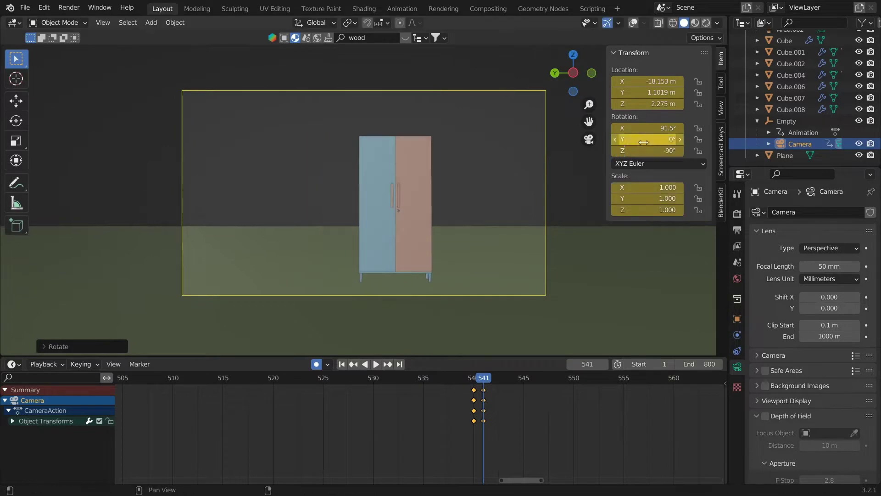
- Place the camera squarely in front of the wardrobe at frame 541 and move it closer along global X at frame 570
click(571, 440)
click(548, 378)
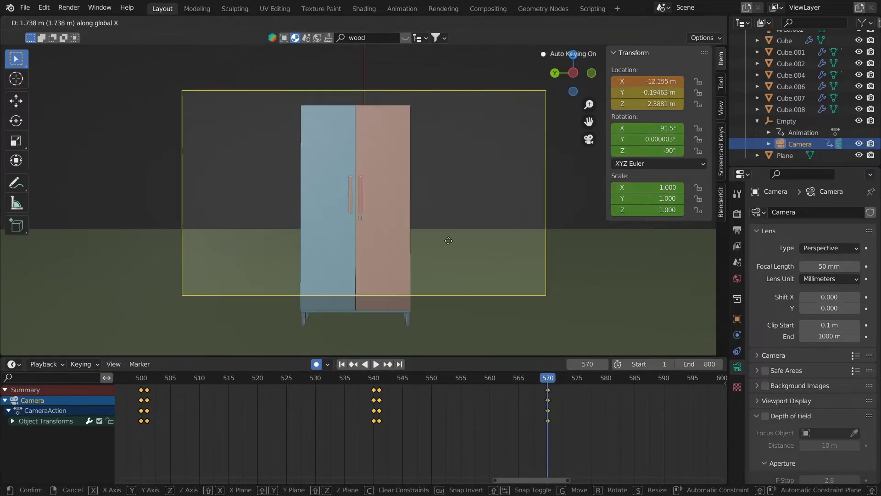
click(407, 142)
- Return to frame 541 in rendered shading and insert a keyframe for the closed right door one frame earlier, at 540
click(379, 378)
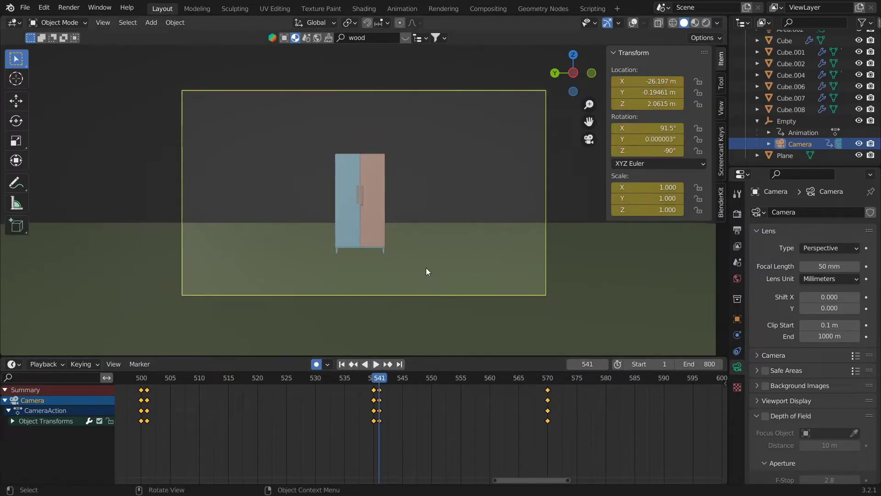
click(707, 23)
click(375, 198)
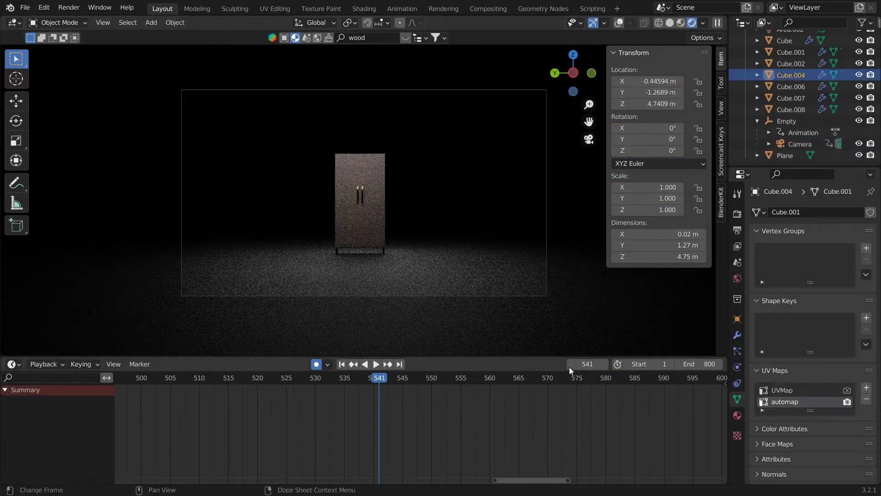
click(570, 365)
key(i)
click(463, 189)
click(605, 364)
- Swing the right door open about global Z to about -197° at frame 541
key(r)
key(z)
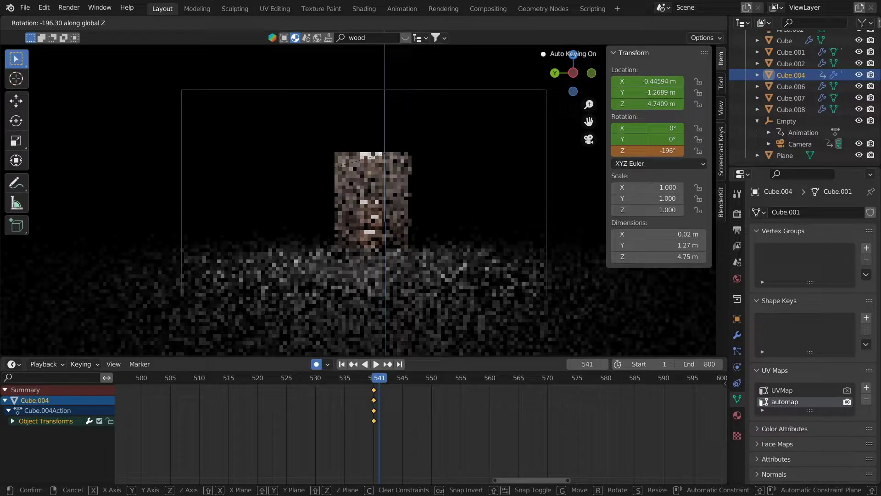
click(394, 274)
click(381, 391)
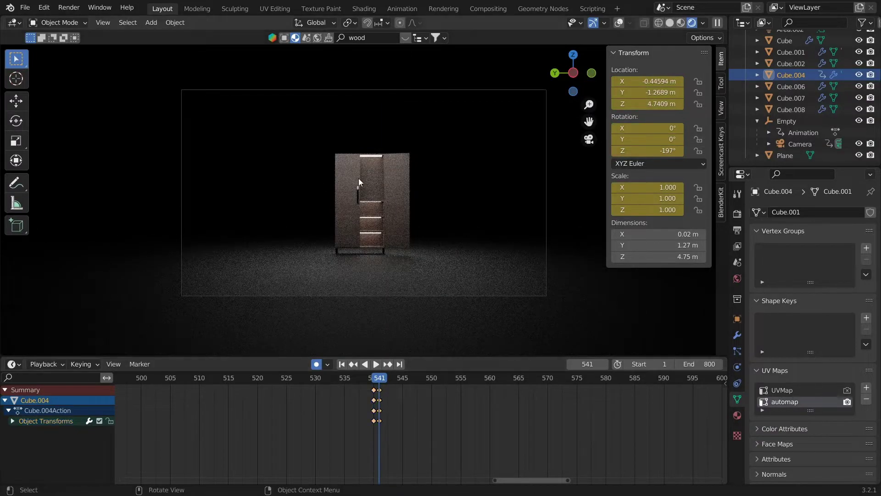
- Check the camera's keyframes and move the right door's open-position keyframe from frame 541 to frame 570
click(789, 146)
click(381, 392)
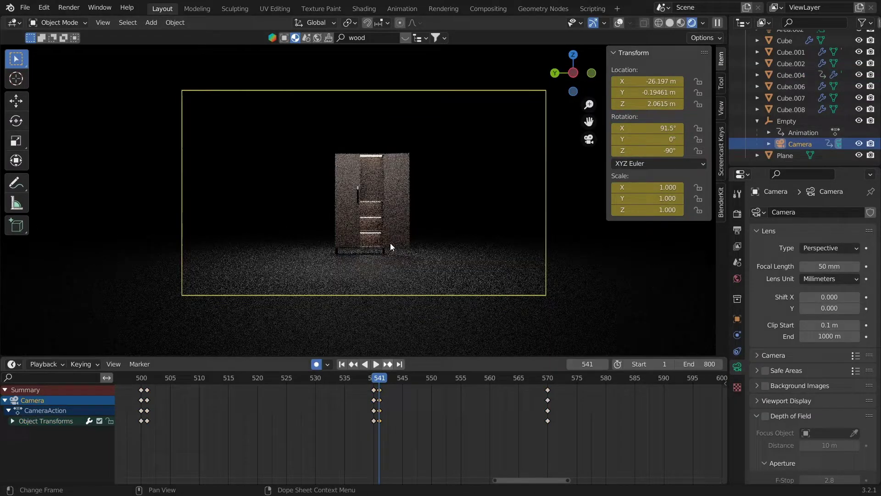
click(388, 364)
click(413, 202)
click(380, 392)
drag(380, 392, 548, 393)
- Scrub through the door opening, insert a keyframe for the left door, rotate it 180° about Z and clear the rotation
drag(546, 378, 478, 390)
click(386, 207)
key(i)
click(411, 202)
click(389, 365)
click(340, 197)
text(rz180)
key(Return)
key(alt+r)
- Select the wardrobe's interior light strips and keyframe their material's Emission Strength at 0 on frame 560
click(377, 139)
click(859, 110)
click(859, 111)
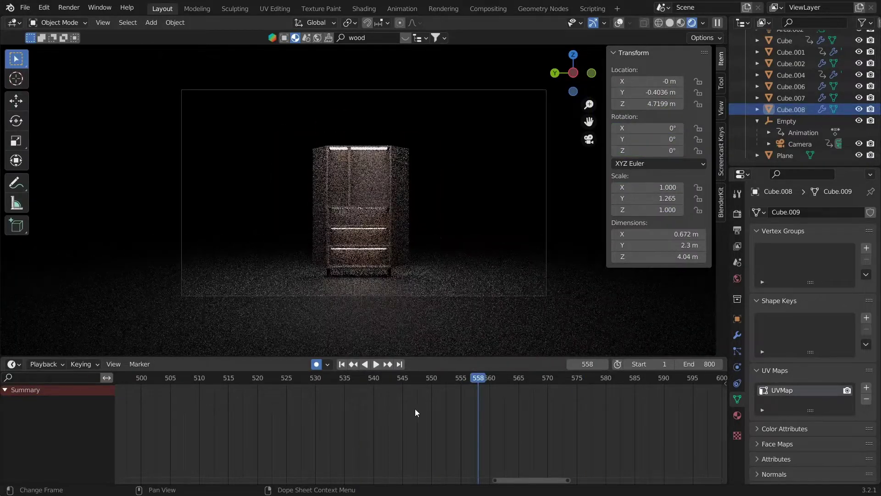
scroll(409, 403, up, 3)
click(508, 379)
click(737, 416)
scroll(794, 389, down, 15)
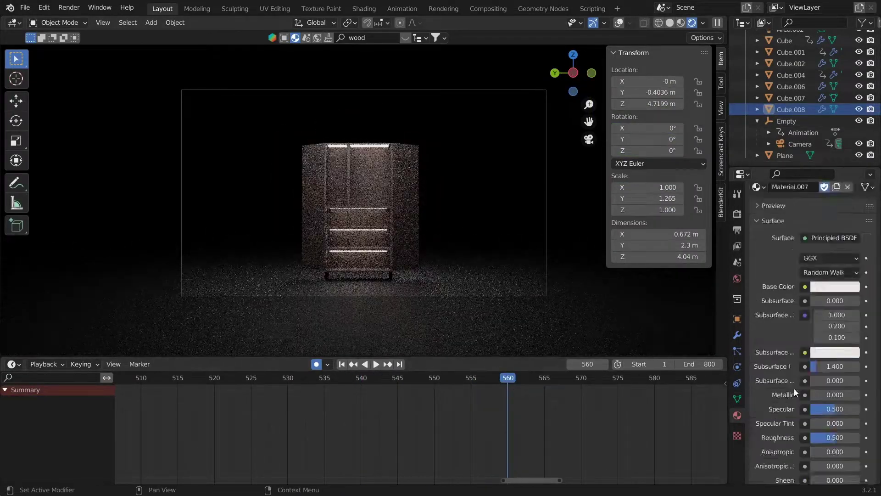
double_click(839, 305)
text(0)
key(Return)
key(i)
- Set the light strips' Emission Strength to 6 at frame 565
scroll(539, 395, up, 3)
click(545, 378)
double_click(840, 305)
text(6)
key(Return)
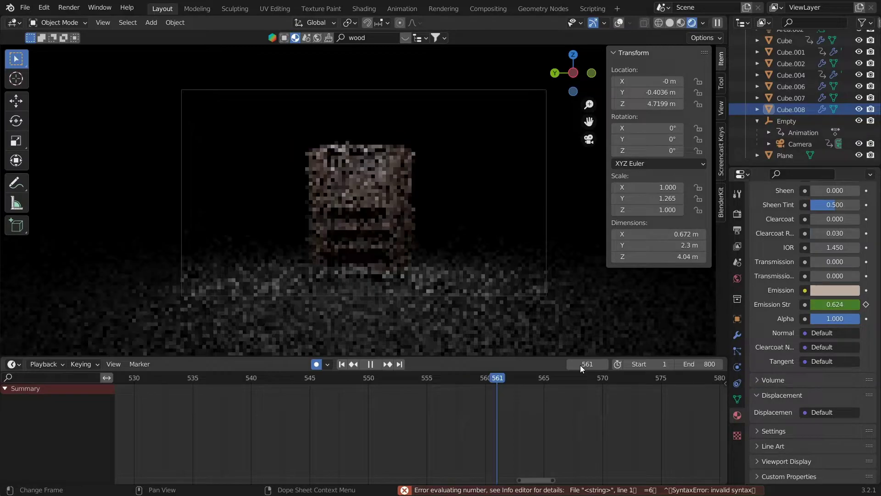
- Set the animation's end frame to 580, scrub through the timeline and show the viewport in rendered shading
scroll(544, 399, down, 10)
click(539, 380)
double_click(706, 364)
text(600)
key(Return)
drag(452, 377, 488, 378)
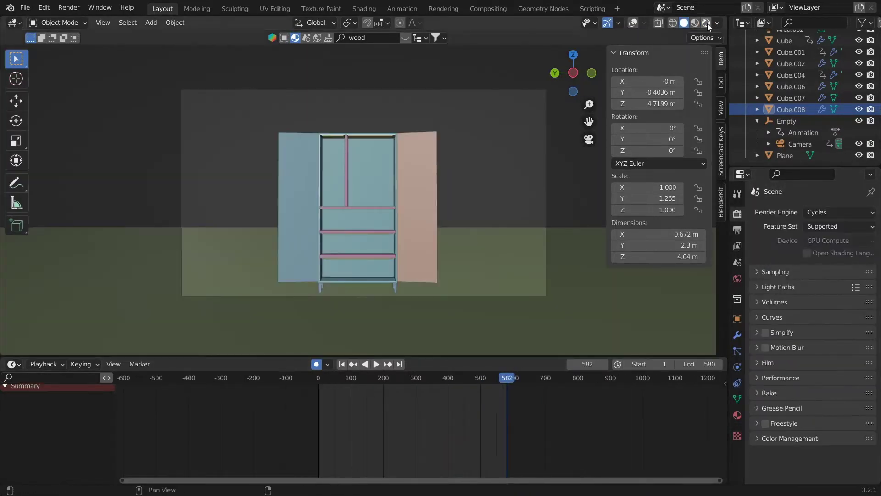
click(706, 23)
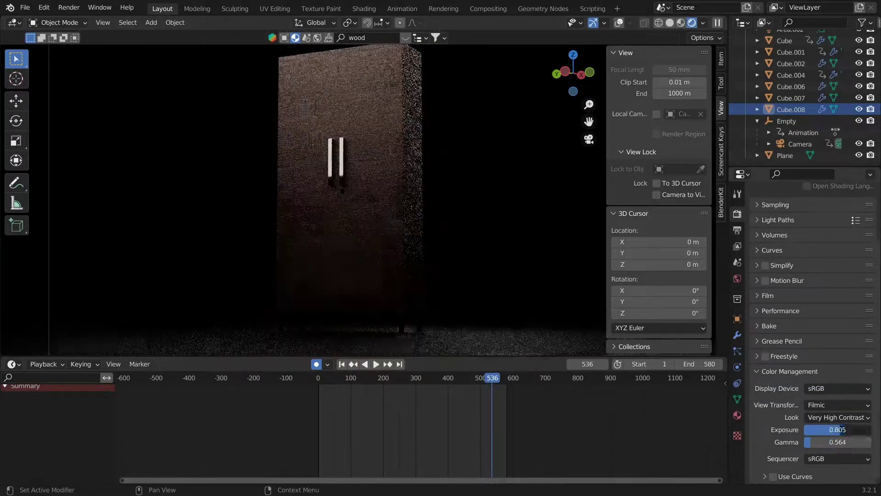
- Set the Color Management gamma to about 0.73, check the Sampling settings and raise the exposure slightly
click(837, 442)
drag(813, 443, 825, 442)
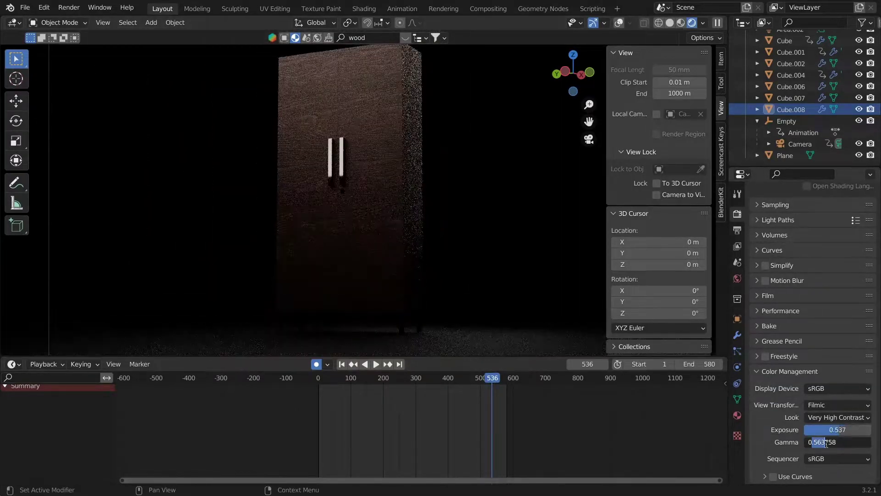
key(Return)
scroll(780, 293, up, 5)
click(766, 273)
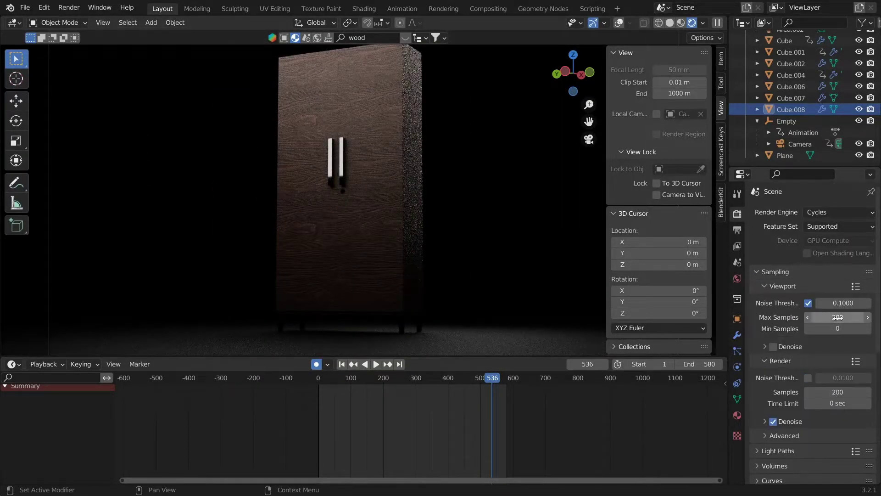
scroll(840, 348, down, 15)
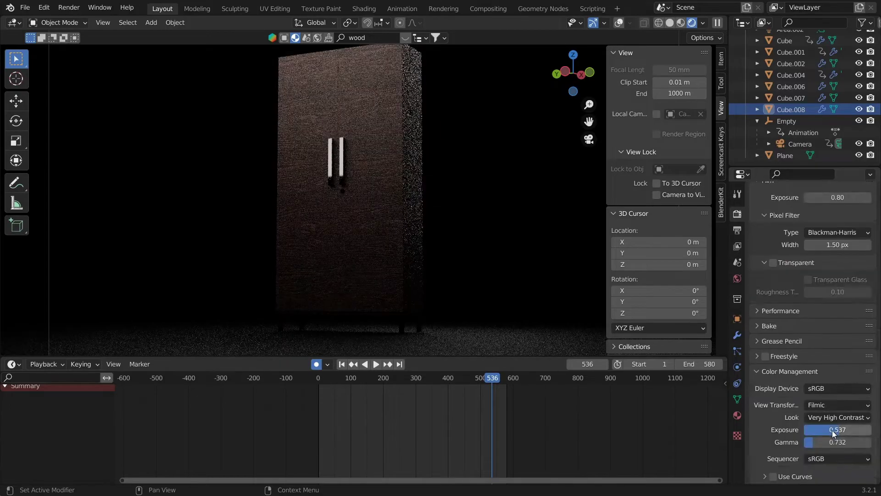
drag(832, 431, 835, 431)
- Scrub to frame 570 and examine the material settings of Cube.007 and the interior light strips
scroll(437, 429, up, 5)
click(540, 378)
drag(540, 378, 571, 378)
scroll(531, 394, up, 8)
click(737, 416)
click(790, 98)
scroll(825, 234, down, 12)
click(791, 110)
scroll(804, 397, up, 5)
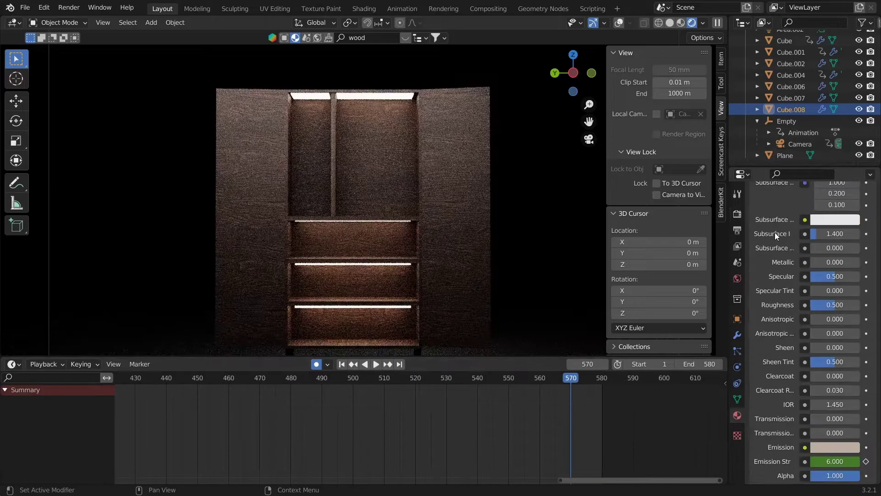
scroll(777, 236, up, 8)
- Split the timeline area in two and open the light strips' material in a Shader Editor
drag(726, 358, 382, 367)
click(393, 364)
click(415, 317)
scroll(536, 440, down, 1)
scroll(341, 420, up, 8)
- Play back the light switch-on around frame 555 and stop at frame 554
click(201, 379)
key(space)
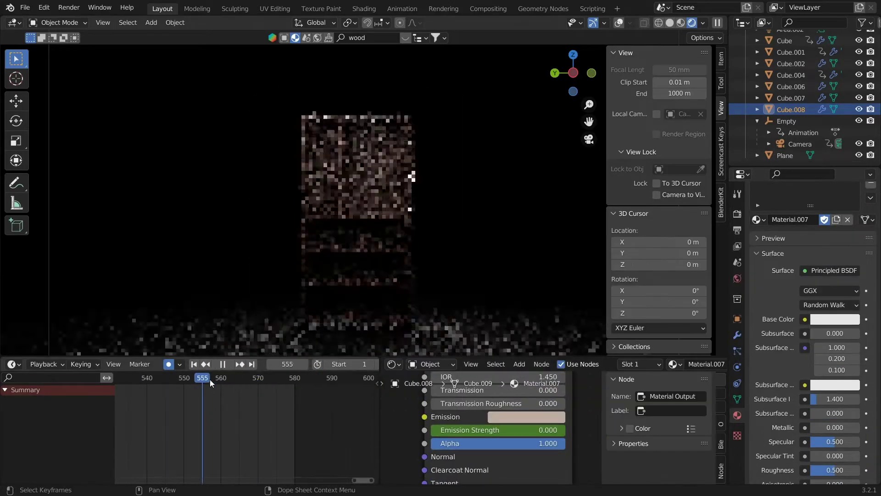
click(184, 378)
middle_drag(175, 374, 236, 385)
scroll(242, 389, up, 2)
click(263, 378)
key(space)
- Select the light strips inside the wardrobe and set their material's Base Color to black
middle_drag(337, 108, 343, 119)
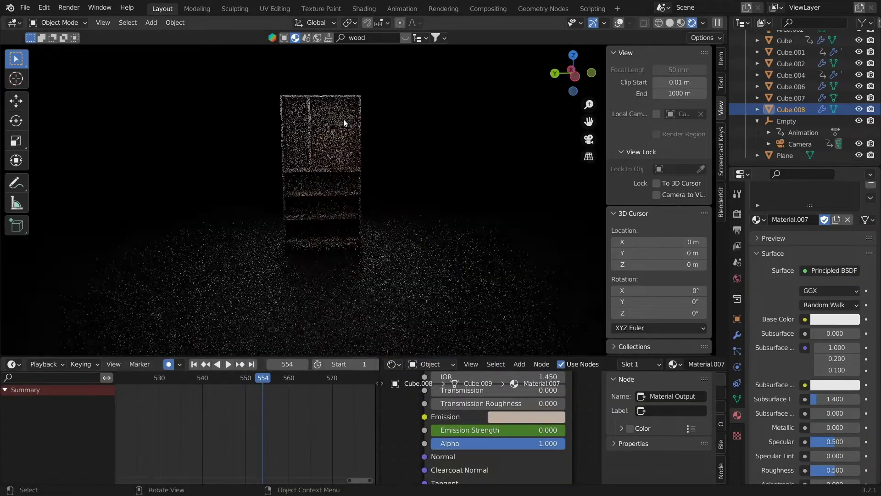
click(343, 120)
scroll(343, 120, up, 9)
middle_drag(389, 287, 393, 257)
click(409, 132)
scroll(858, 82, up, 5)
shift+middle_drag(453, 229, 456, 233)
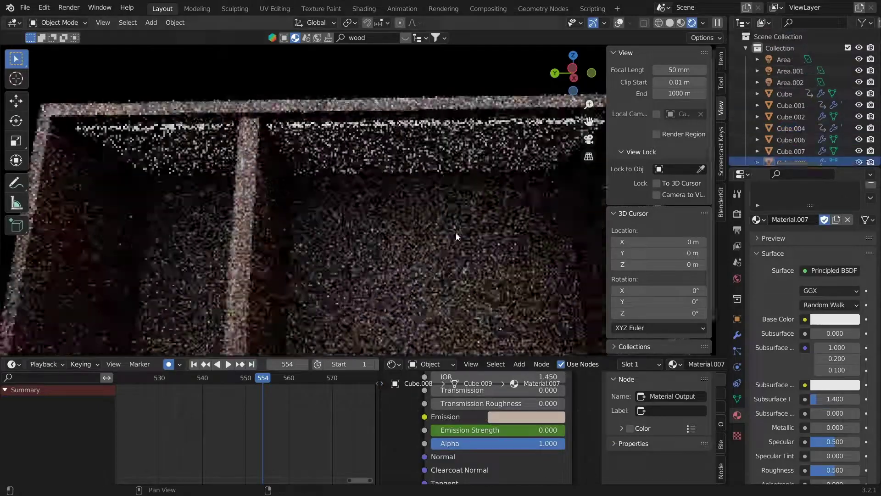
scroll(514, 427, down, 3)
middle_drag(514, 390, 523, 473)
click(532, 430)
drag(573, 327, 573, 374)
- Return to the camera view and scrub to frame 569 to check the lit open wardrobe
key(KP_0)
drag(264, 378, 309, 379)
middle_drag(327, 379, 294, 379)
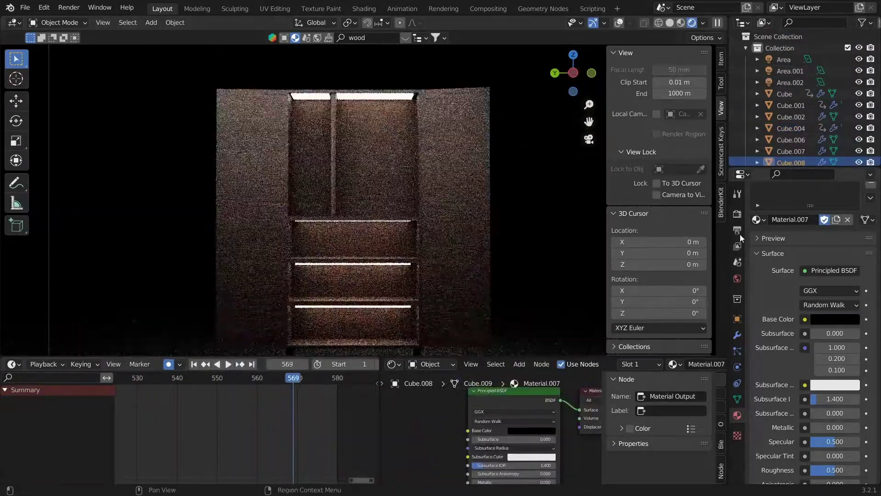
- Set the Cycles render feature set to Experimental
click(738, 214)
scroll(759, 399, down, 12)
scroll(780, 358, up, 20)
click(836, 226)
click(836, 252)
- Adjust the Color Management exposure to about 0.8 and gamma to about 0.7, checking the closed wardrobe at frame 531
scroll(808, 330, down, 10)
click(758, 311)
drag(844, 429, 842, 430)
drag(838, 442, 836, 442)
scroll(230, 384, down, 2)
middle_drag(230, 384, 268, 384)
click(229, 379)
drag(837, 430, 834, 430)
- Open the Film exposure value for editing, confirm it and enable Use Curves in Color Management
scroll(835, 349, up, 5)
double_click(836, 308)
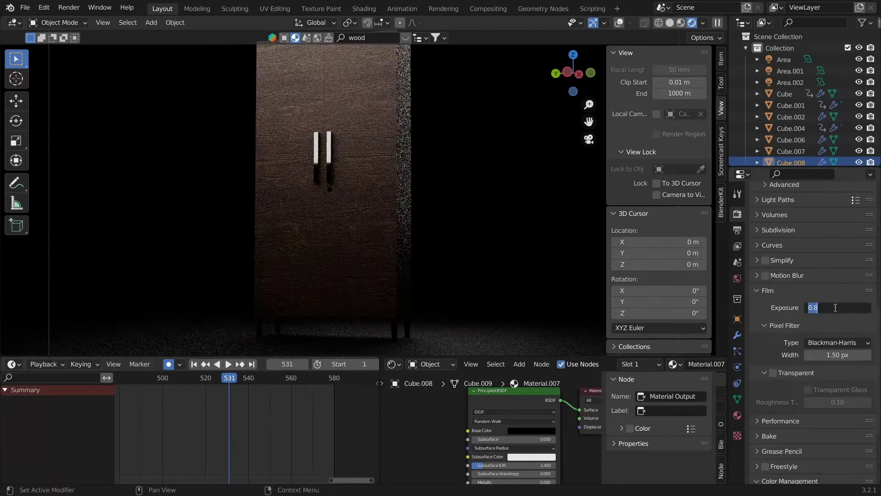
key(Return)
scroll(836, 347, down, 10)
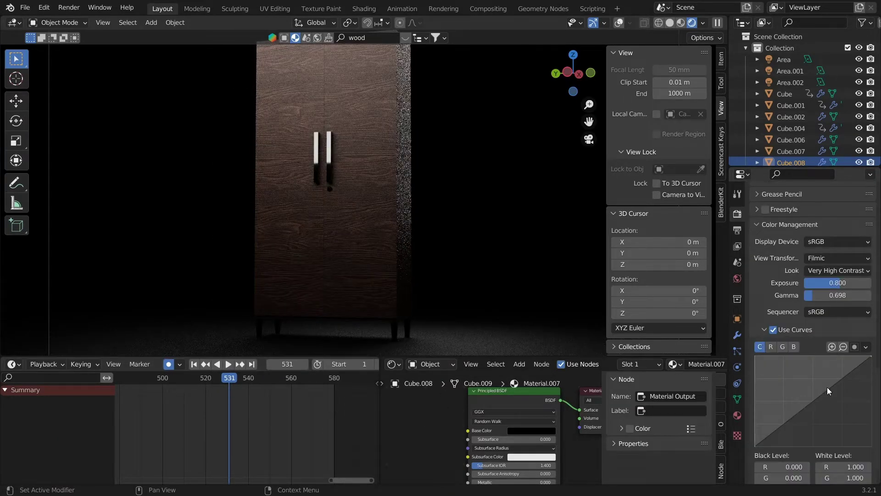